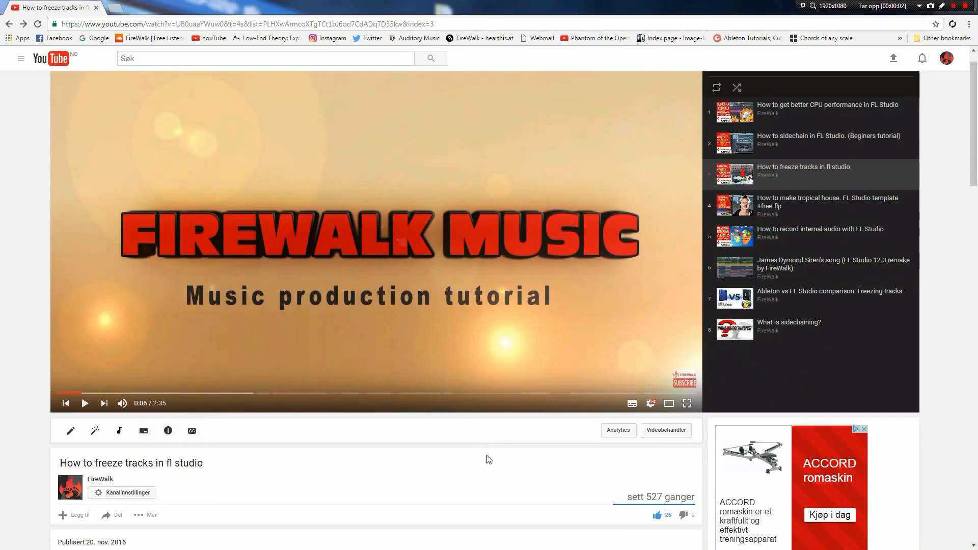
Expand the full description under the "How to freeze tracks in fl studio" video.
{"action": "scroll", "coordinate": [513, 421], "scroll_direction": "down", "scroll_amount": 4}
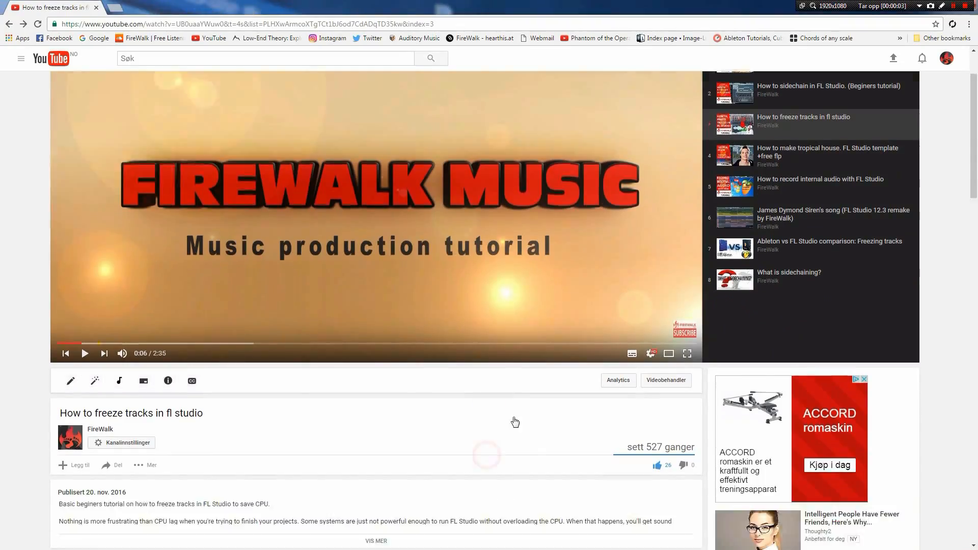
{"action": "left_click", "coordinate": [380, 393]}
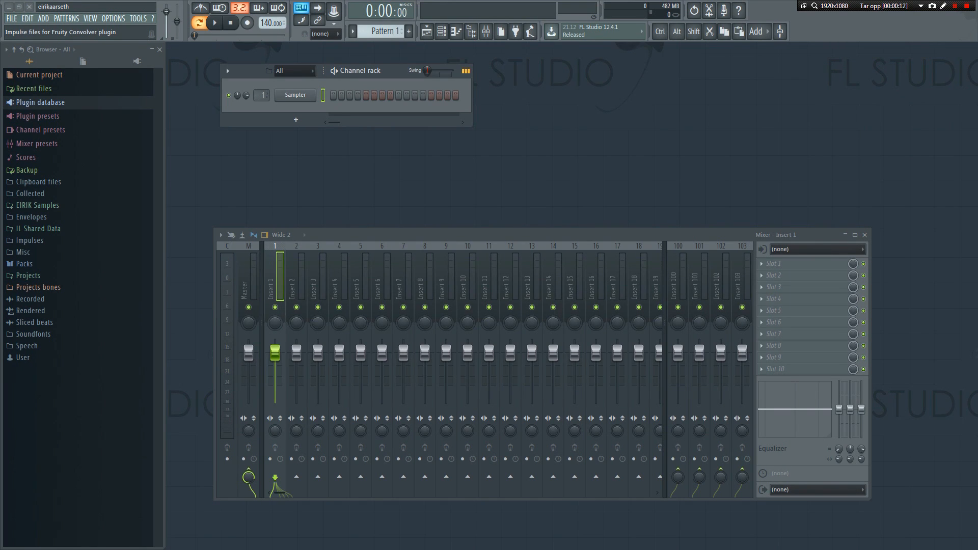
{"action": "left_click_drag", "start_coordinate": [0, 196], "coordinate": [422, 197]}
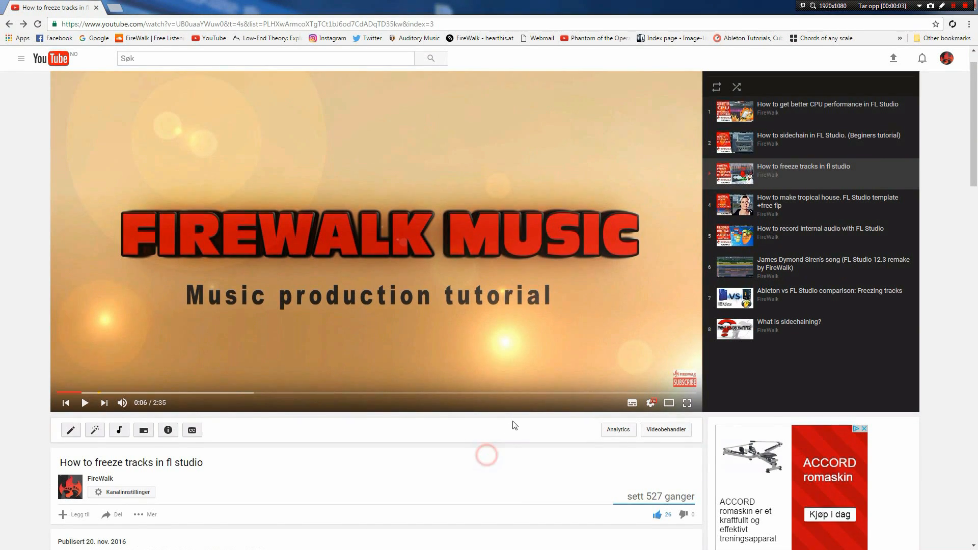
{"action": "scroll", "coordinate": [429, 396], "scroll_direction": "down", "scroll_amount": 4}
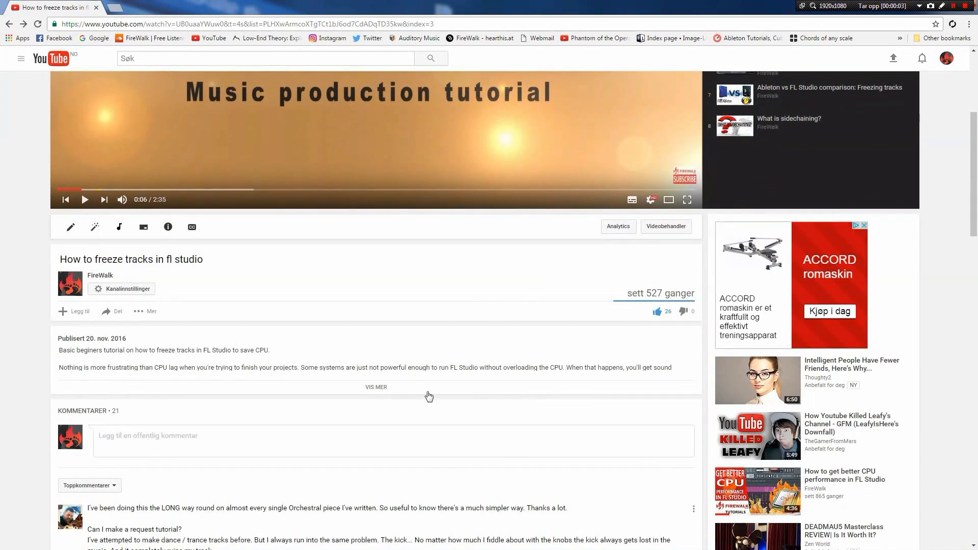
{"action": "left_click", "coordinate": [369, 388]}
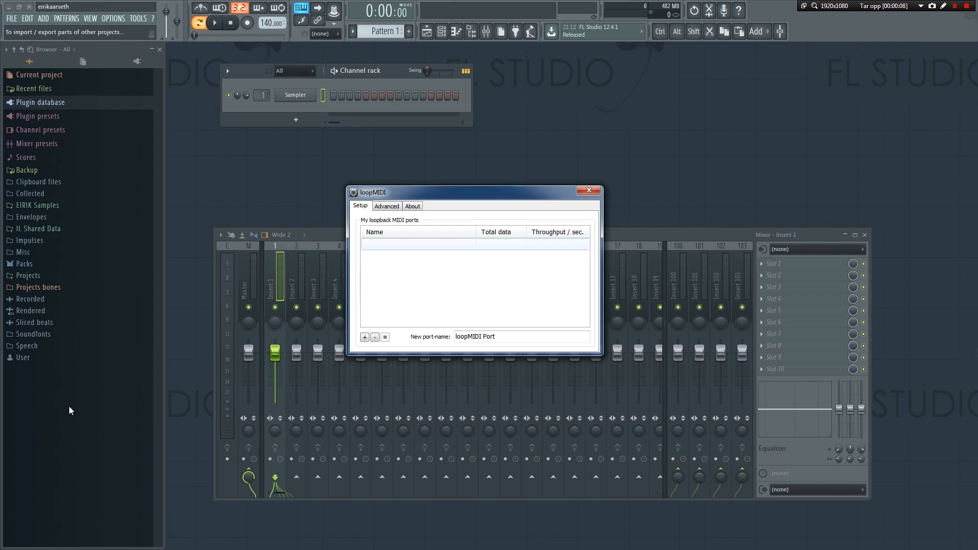
In loopMIDI, add a loopback MIDI port with the name loopMIDI Port.
{"action": "left_click", "coordinate": [366, 338]}
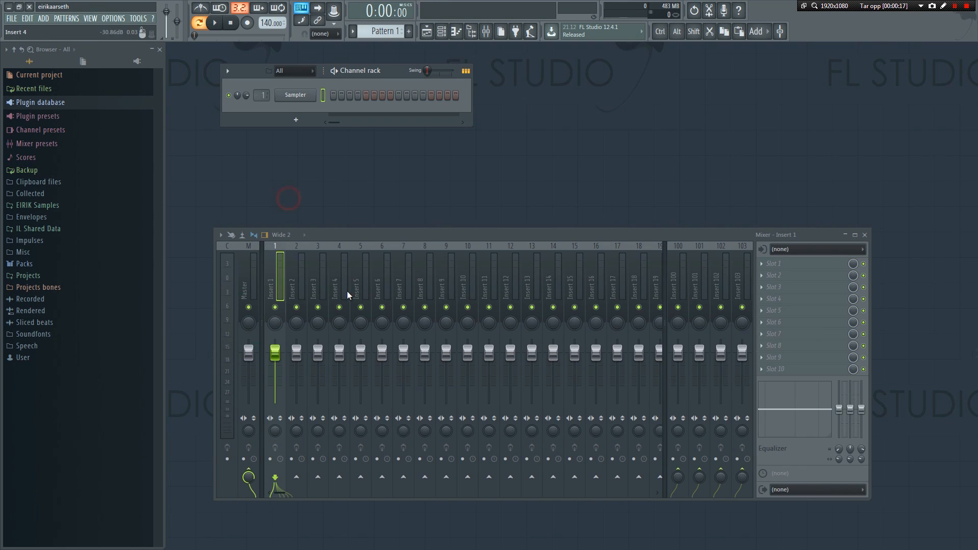
In FL Studio, add a Komplete Kontrol channel and load Reveal Sound's Spire synth inside it.
{"action": "left_click", "coordinate": [296, 120]}
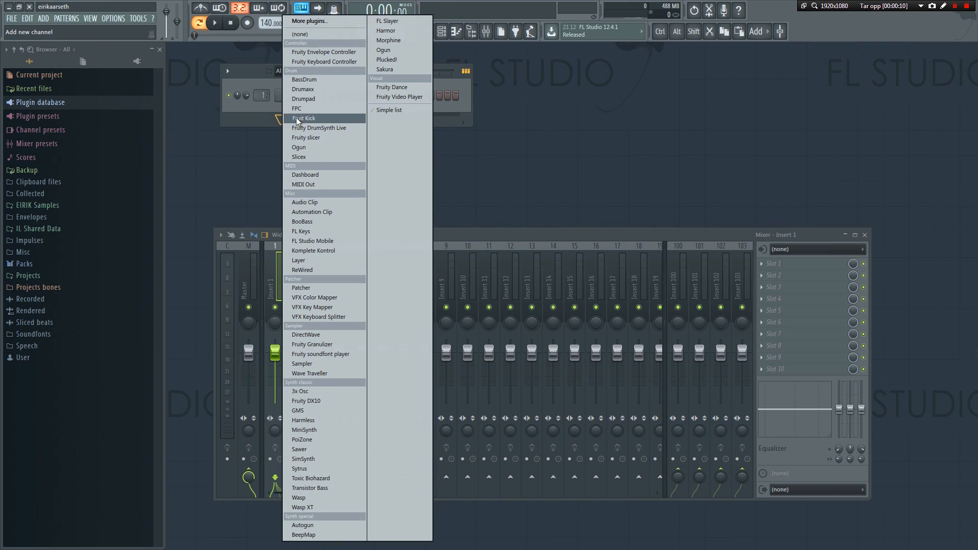
{"action": "left_click", "coordinate": [332, 251]}
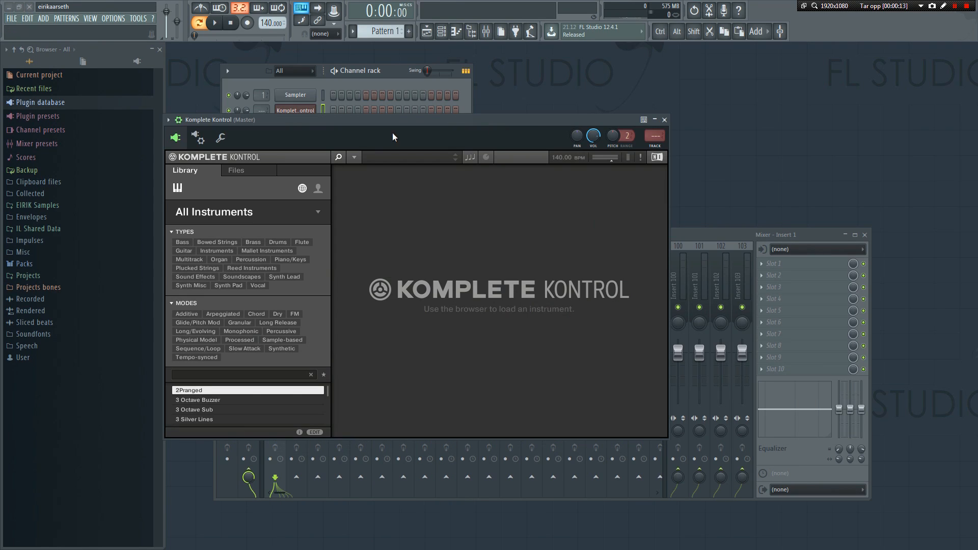
{"action": "left_click", "coordinate": [355, 157]}
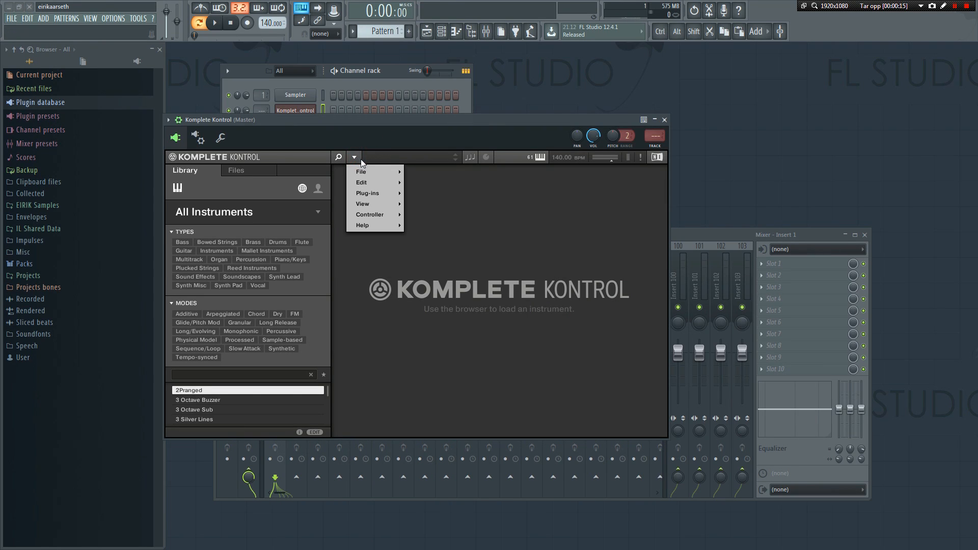
{"action": "mouse_move", "coordinate": [381, 190]}
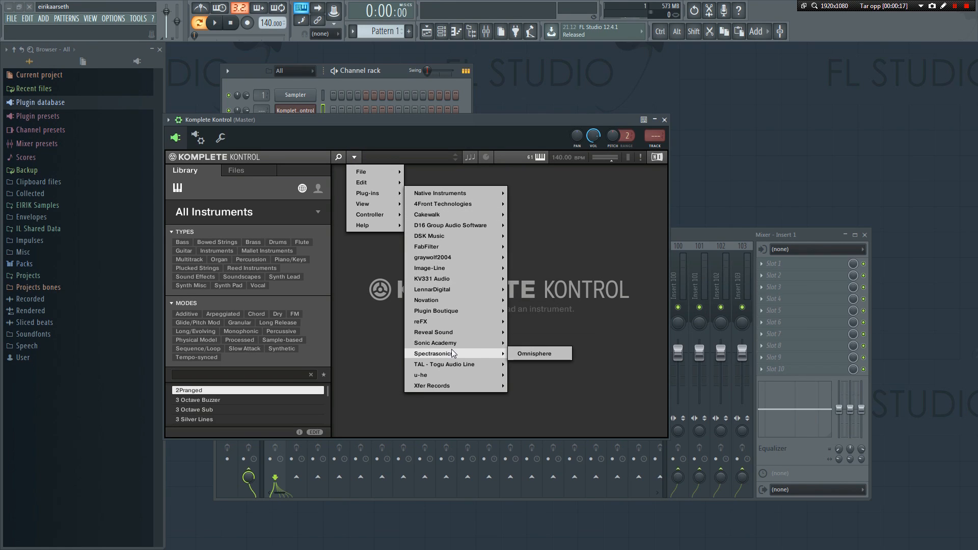
{"action": "mouse_move", "coordinate": [458, 332]}
{"action": "left_click", "coordinate": [525, 334]}
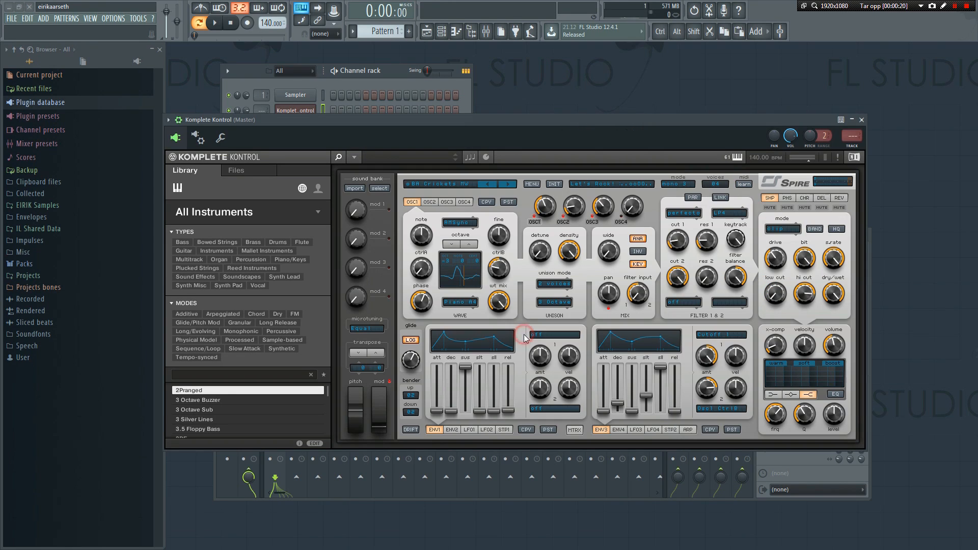
Turn on Komplete Kontrol's Scale feature and set the chord mode to Chd Set.
{"action": "left_click", "coordinate": [469, 157]}
{"action": "left_click", "coordinate": [347, 178]}
{"action": "left_click", "coordinate": [522, 216]}
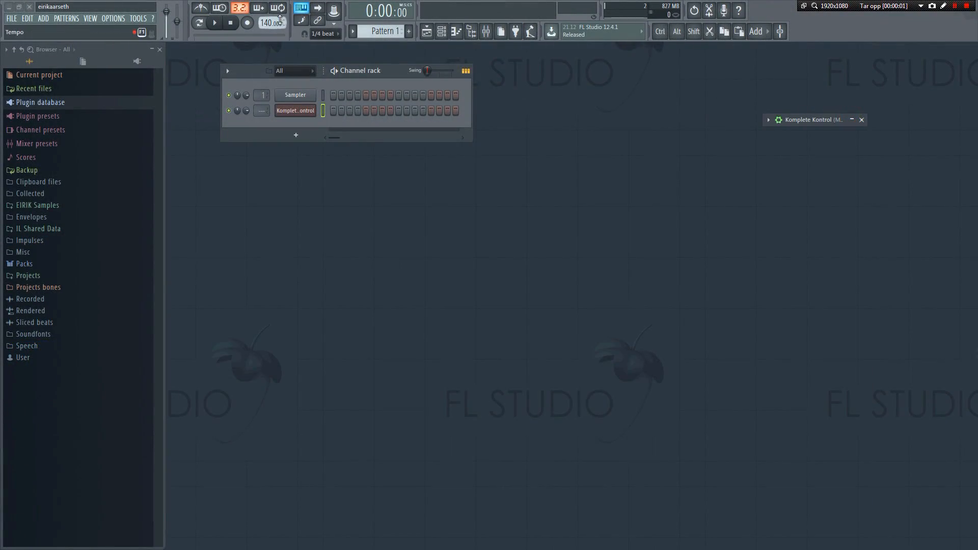
Rename Pattern 1 as synth.
{"action": "left_click", "coordinate": [409, 31]}
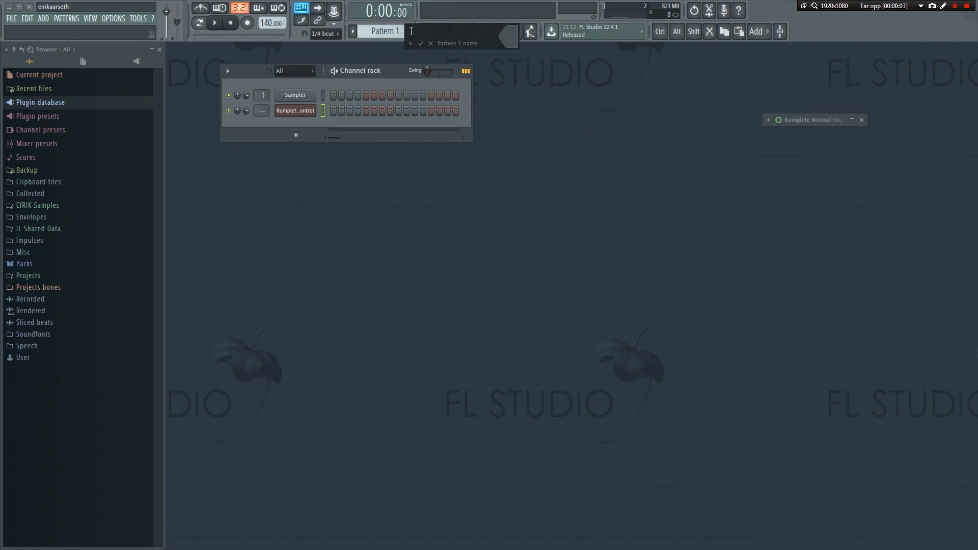
{"action": "key", "text": "Return"}
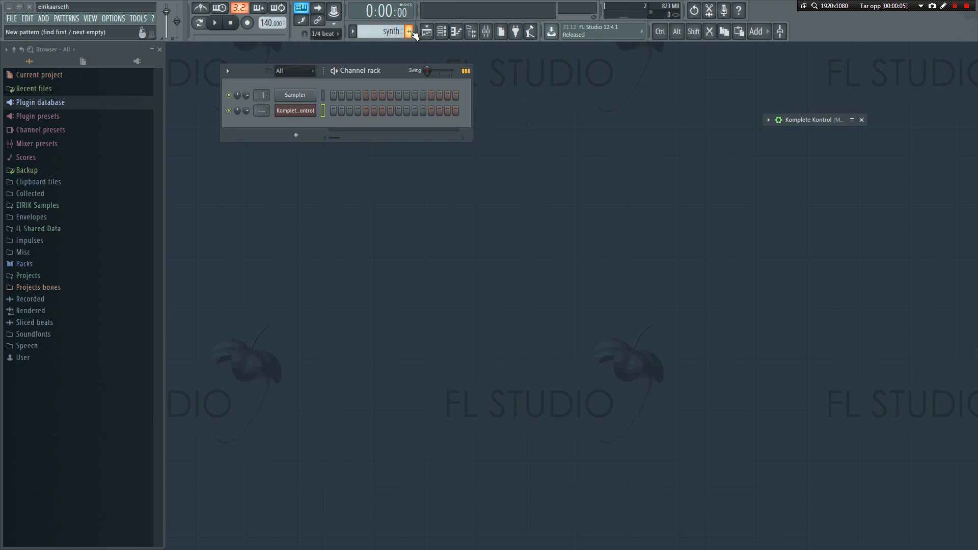
Record a short played melody on the Komplete Kontrol channel and open the recorded notes in the piano roll.
{"action": "left_click", "coordinate": [248, 23]}
{"action": "left_click", "coordinate": [217, 22]}
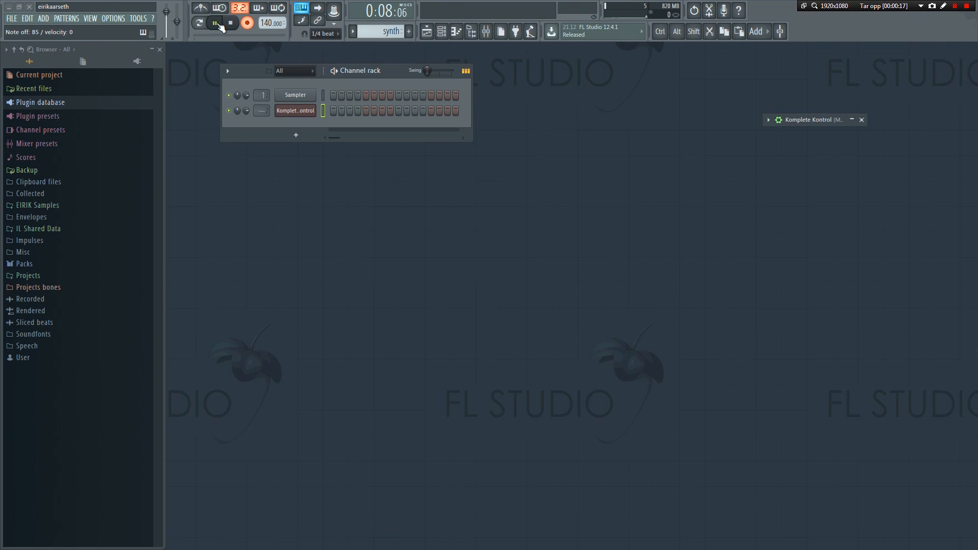
{"action": "left_click", "coordinate": [232, 24]}
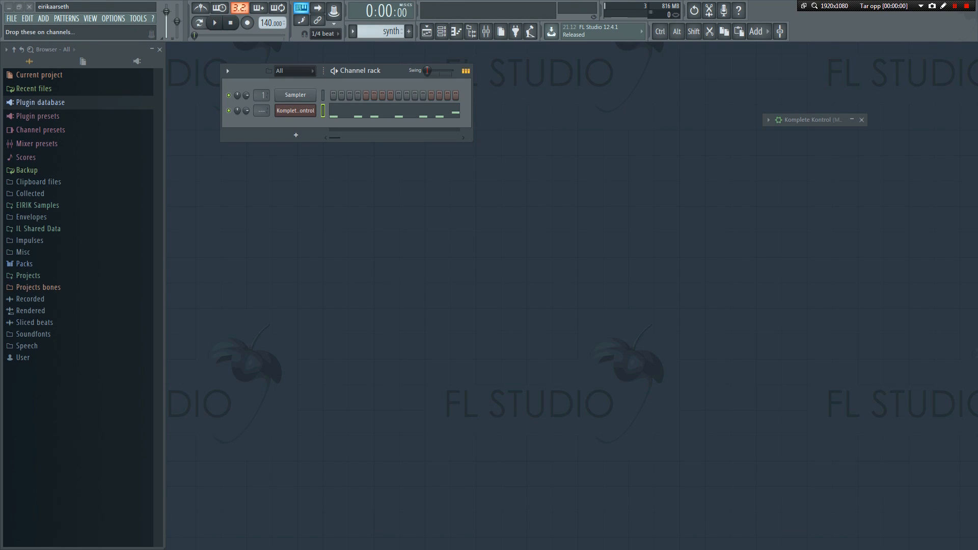
{"action": "left_click", "coordinate": [376, 112]}
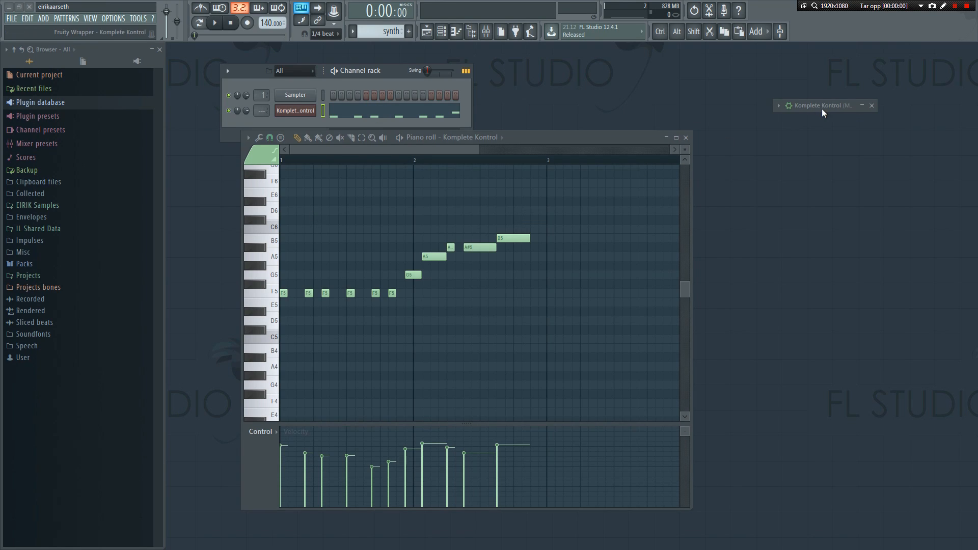
Set Komplete Kontrol's MIDI output port to 1, then close the plugin and the piano roll.
{"action": "left_click", "coordinate": [806, 107]}
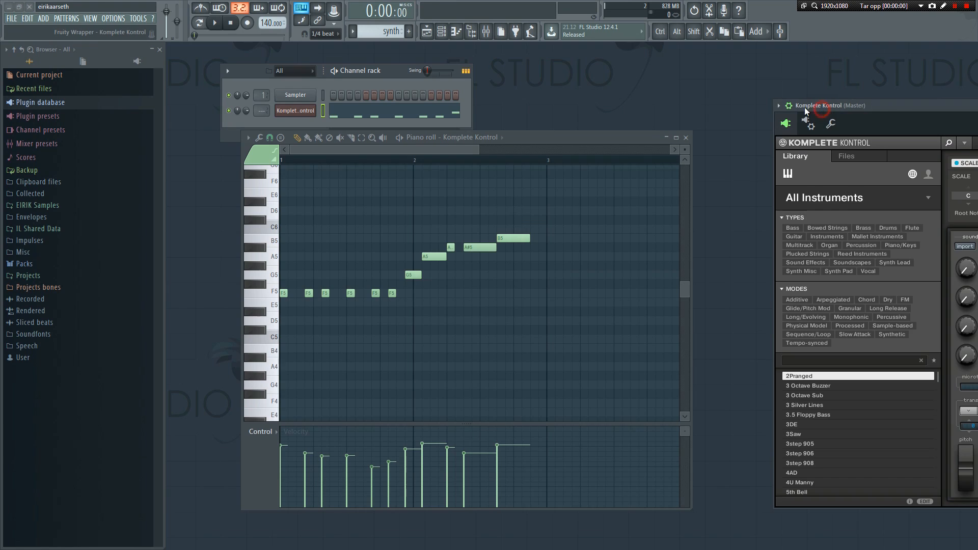
{"action": "left_click_drag", "start_coordinate": [871, 111], "coordinate": [304, 104]}
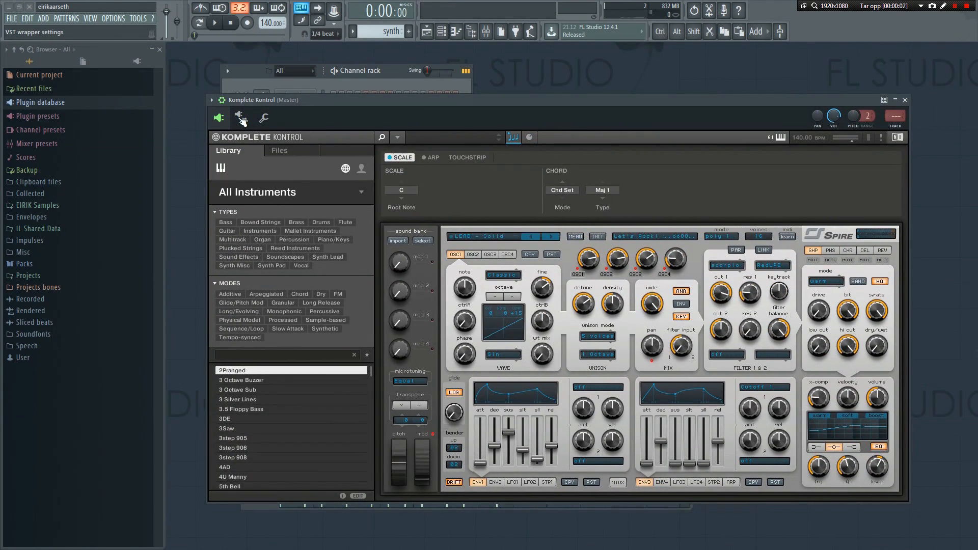
{"action": "left_click", "coordinate": [241, 118]}
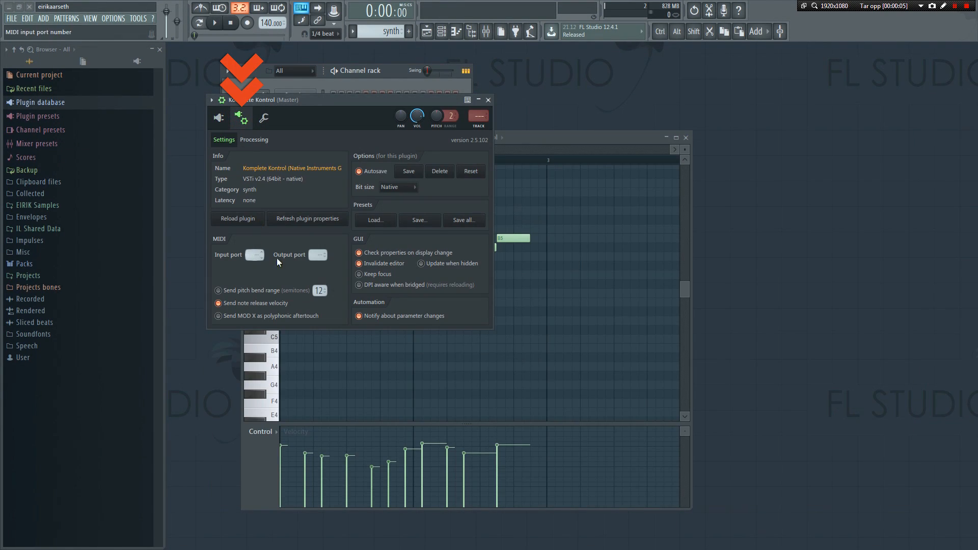
{"action": "left_click_drag", "start_coordinate": [314, 257], "coordinate": [314, 253]}
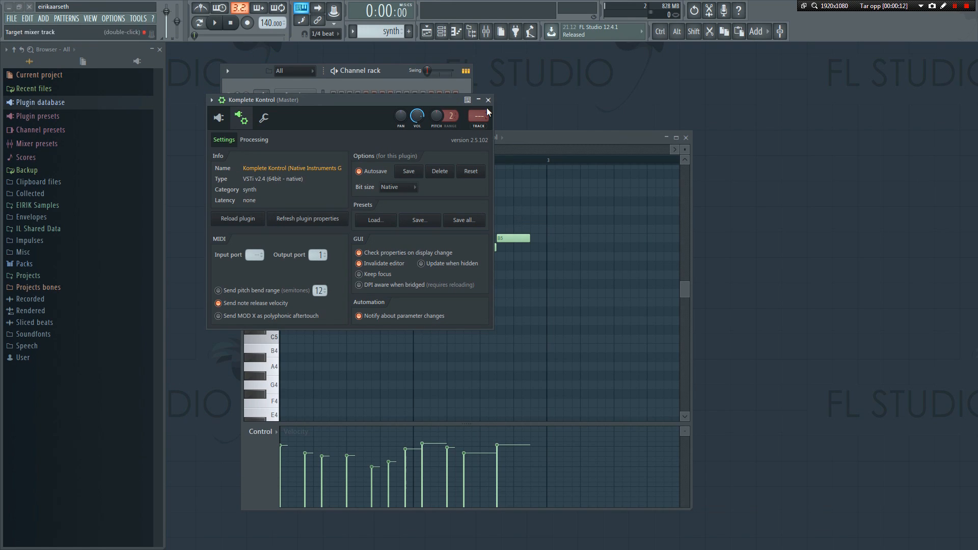
{"action": "left_click", "coordinate": [219, 118]}
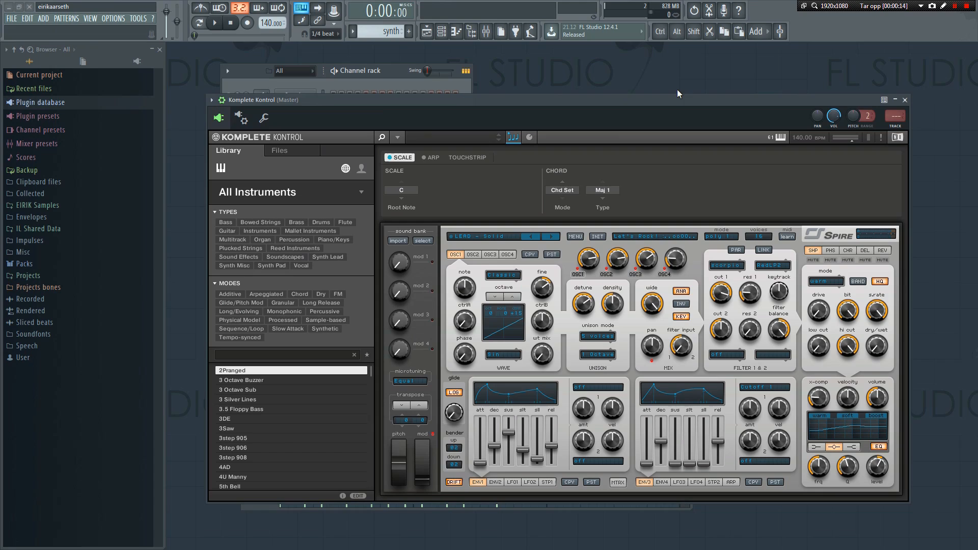
{"action": "left_click", "coordinate": [905, 100]}
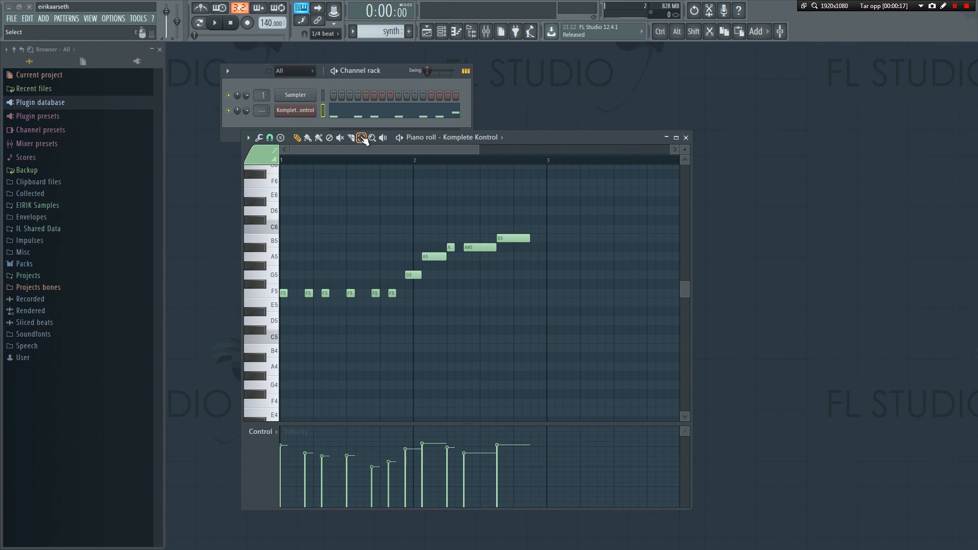
{"action": "left_click", "coordinate": [686, 137]}
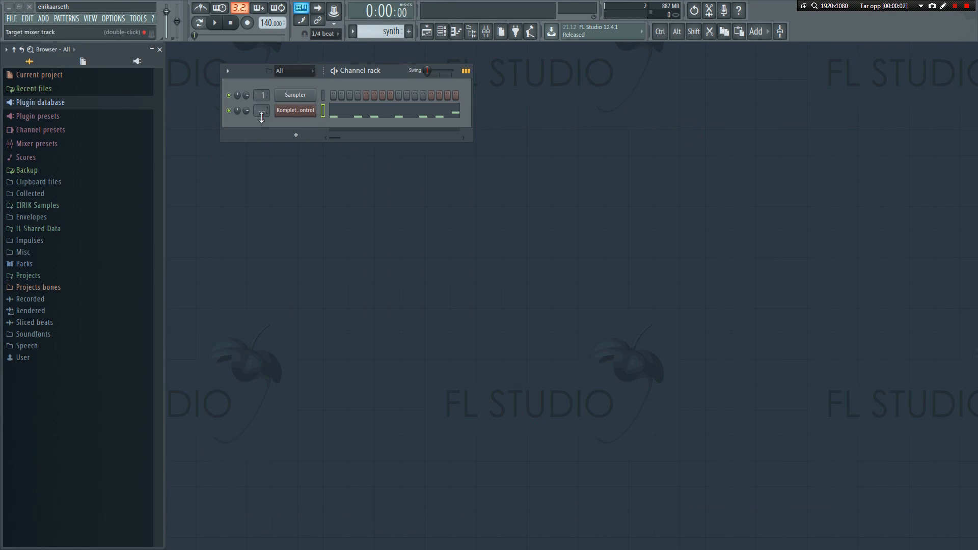
Add a separate Spire channel and set its MIDI input port to 1.
{"action": "left_click", "coordinate": [295, 135]}
{"action": "left_click", "coordinate": [328, 280]}
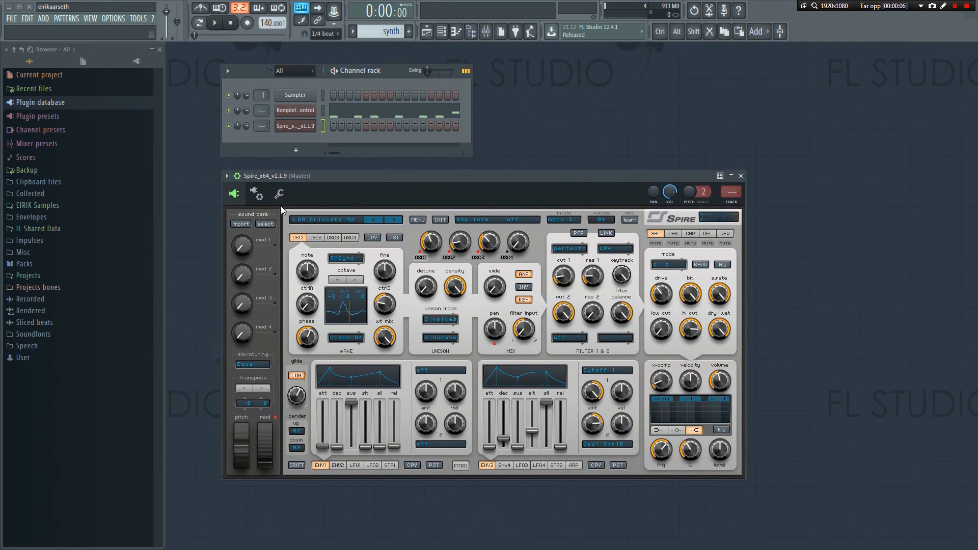
{"action": "left_click", "coordinate": [257, 193]}
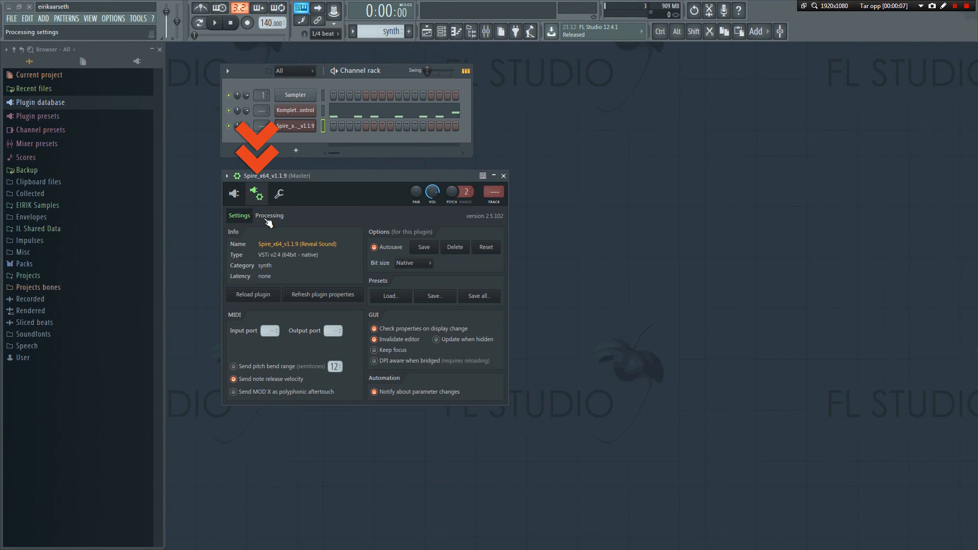
{"action": "left_click_drag", "start_coordinate": [270, 331], "coordinate": [270, 326]}
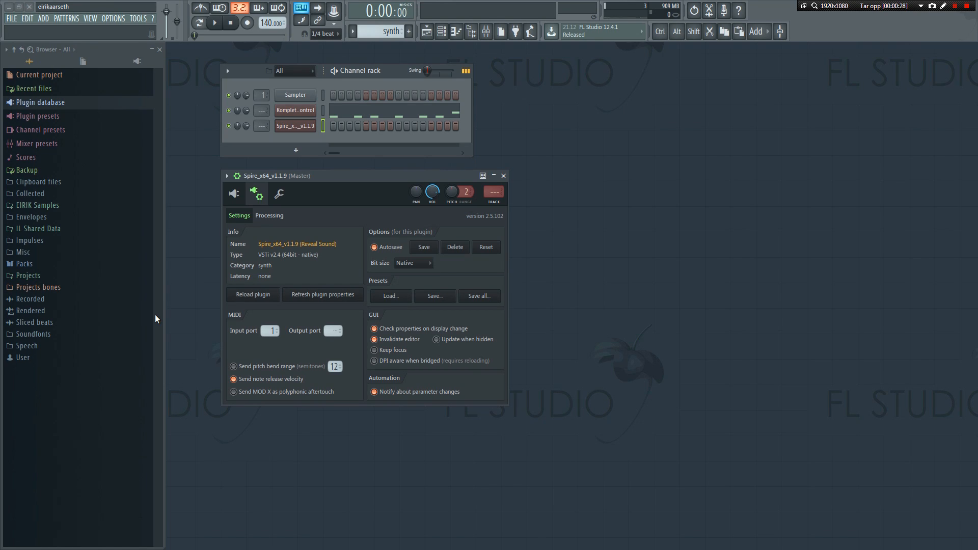
{"action": "left_click", "coordinate": [234, 193]}
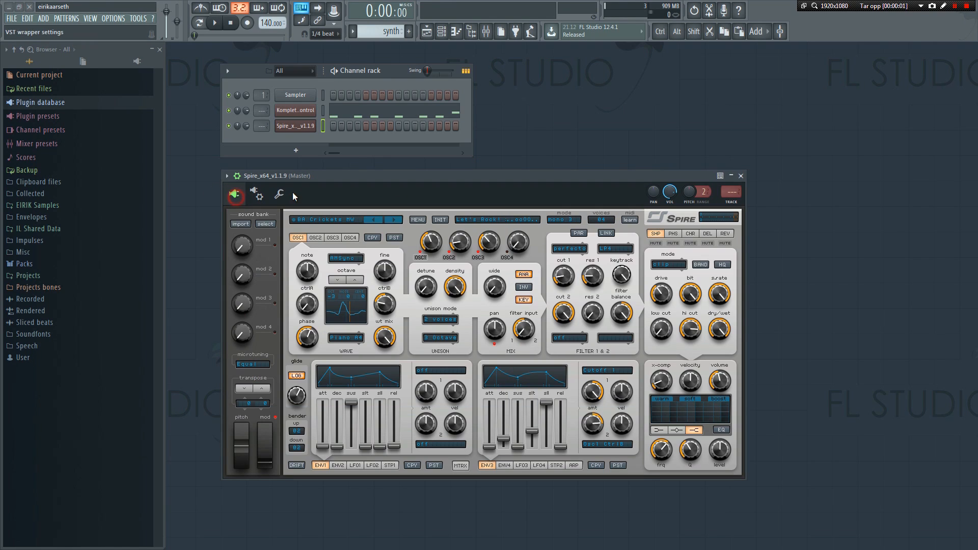
{"action": "left_click", "coordinate": [740, 175]}
Bring the loopMIDI window into view and move it clear of the channel rack to check the port list.
{"action": "left_click_drag", "start_coordinate": [309, 159], "coordinate": [495, 201]}
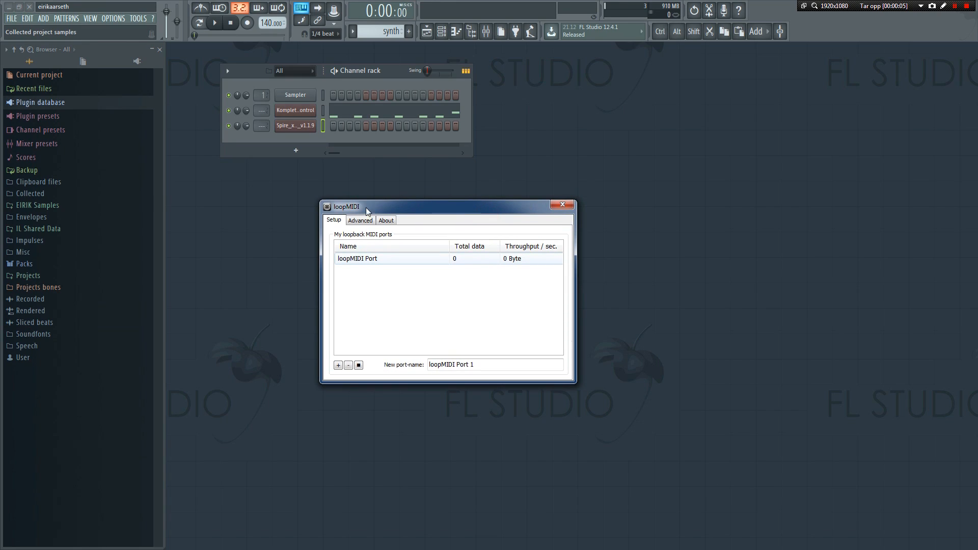
{"action": "left_click_drag", "start_coordinate": [418, 209], "coordinate": [785, 91]}
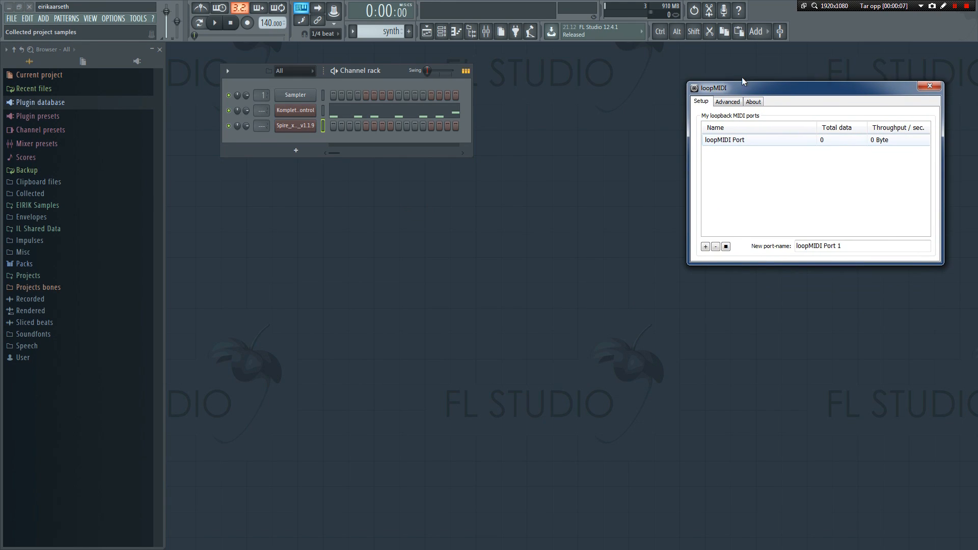
Enable loopMIDI Port as an input device in the MIDI settings.
{"action": "left_click", "coordinate": [113, 18]}
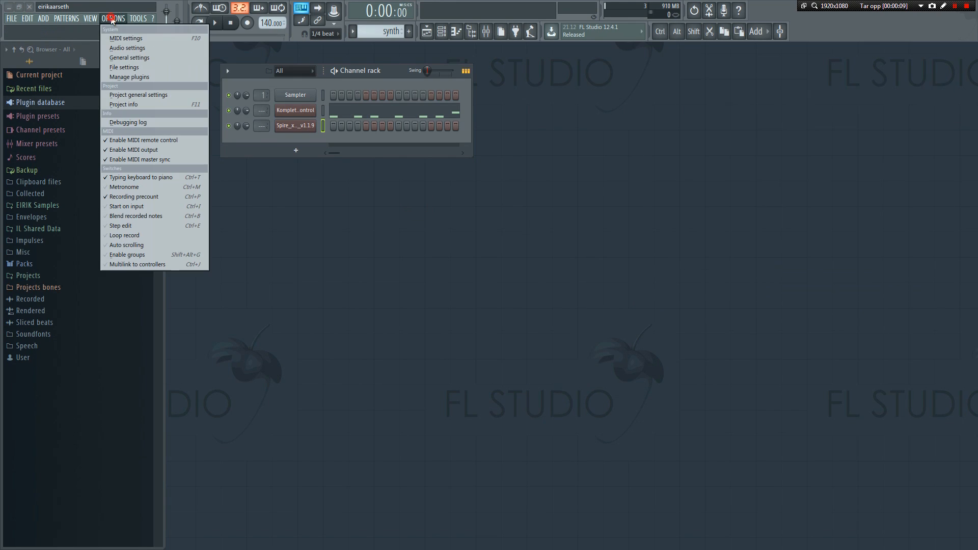
{"action": "left_click", "coordinate": [133, 38]}
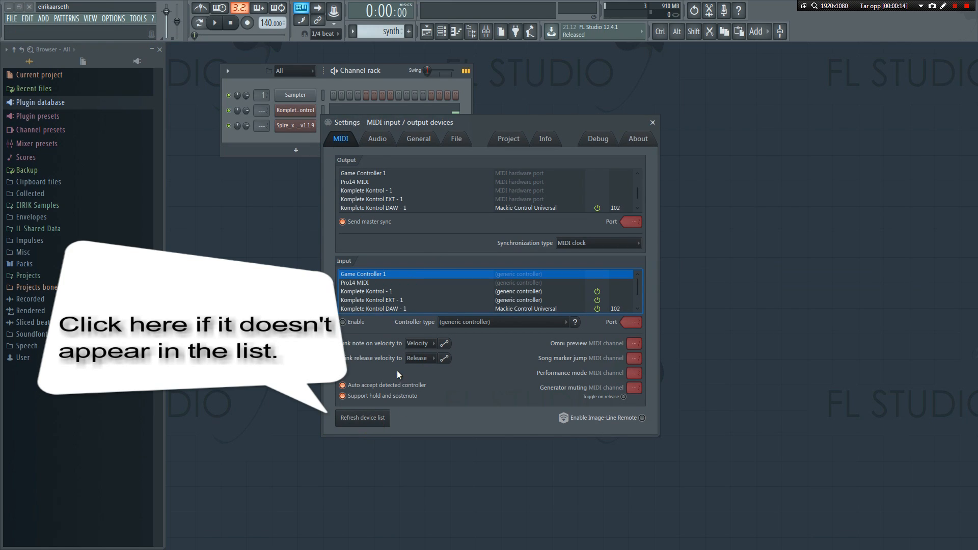
{"action": "scroll", "coordinate": [638, 292], "scroll_direction": "down", "scroll_amount": 2}
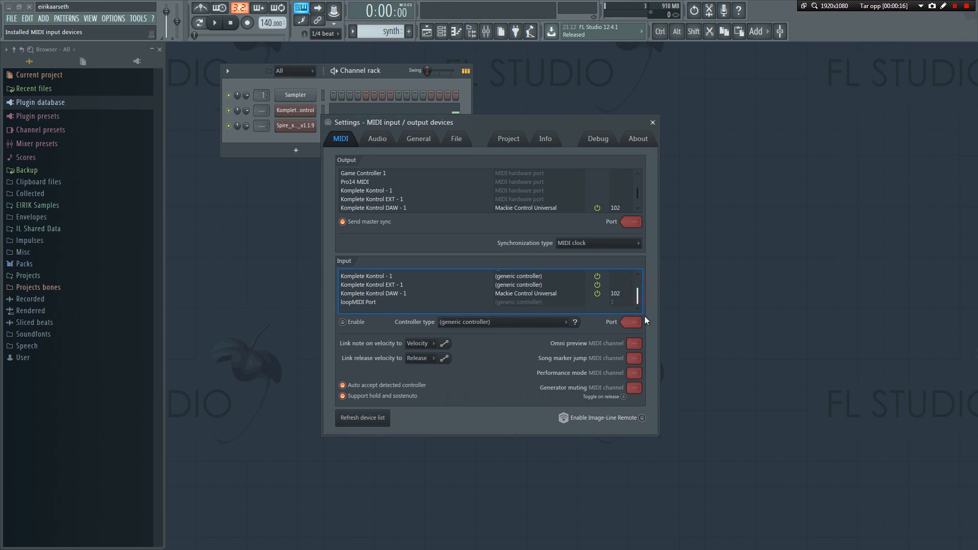
{"action": "left_click", "coordinate": [357, 308]}
{"action": "left_click", "coordinate": [342, 322]}
Assign port 1 to the loopMIDI Port output device and close the MIDI settings.
{"action": "scroll", "coordinate": [639, 193], "scroll_direction": "down", "scroll_amount": 1}
{"action": "left_click", "coordinate": [629, 208]}
{"action": "left_click_drag", "start_coordinate": [635, 223], "coordinate": [635, 217]}
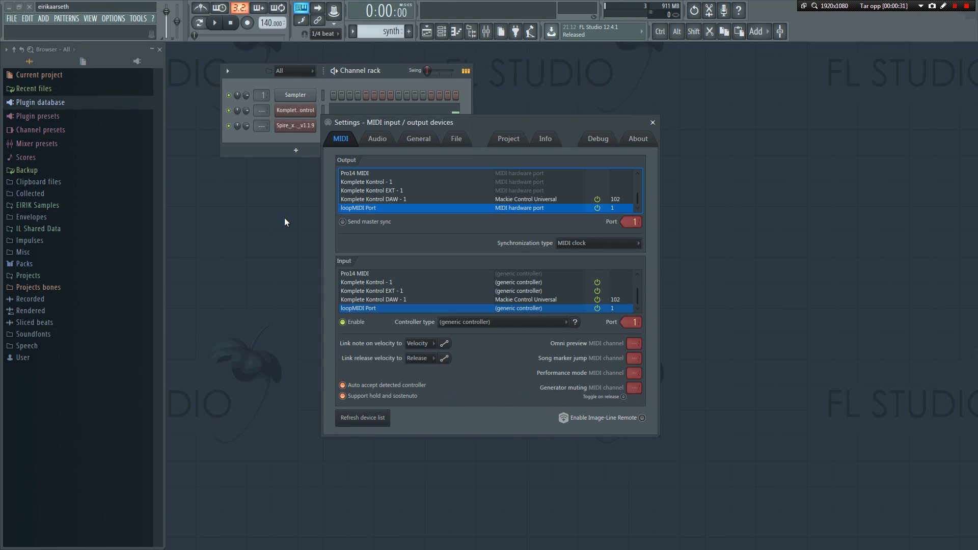
{"action": "left_click", "coordinate": [653, 122]}
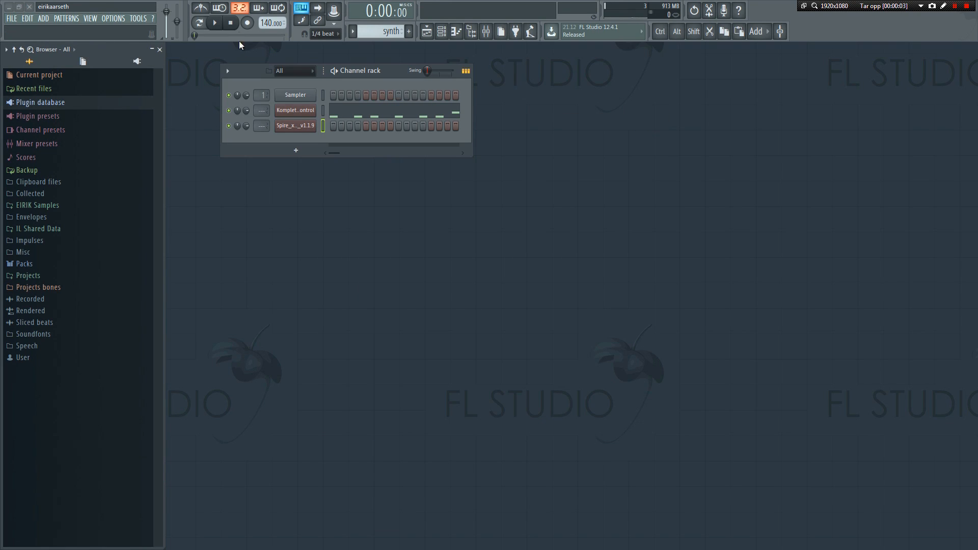
Record Komplete Kontrol's generated chords into the Spire channel and open the recorded notes in the piano roll.
{"action": "left_click", "coordinate": [247, 22]}
{"action": "left_click", "coordinate": [215, 22]}
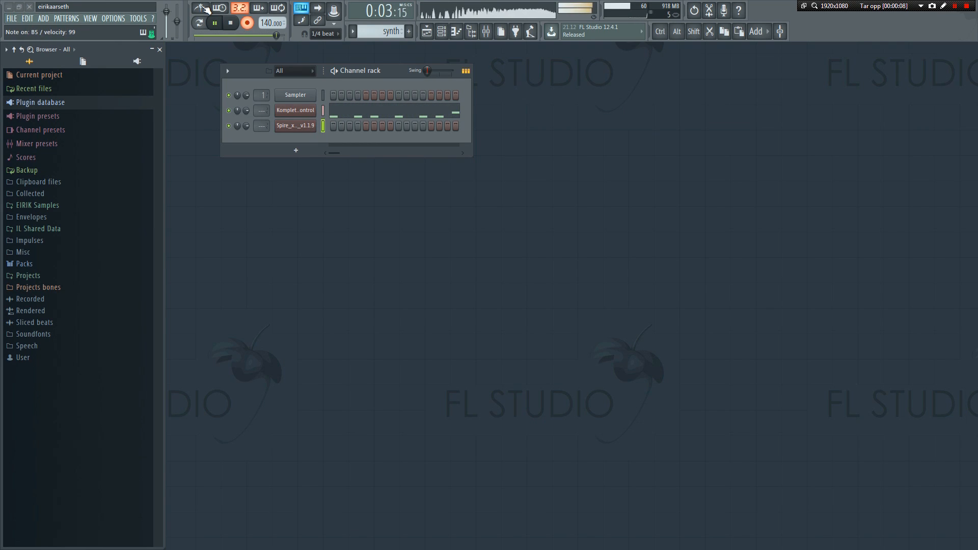
{"action": "left_click", "coordinate": [232, 24]}
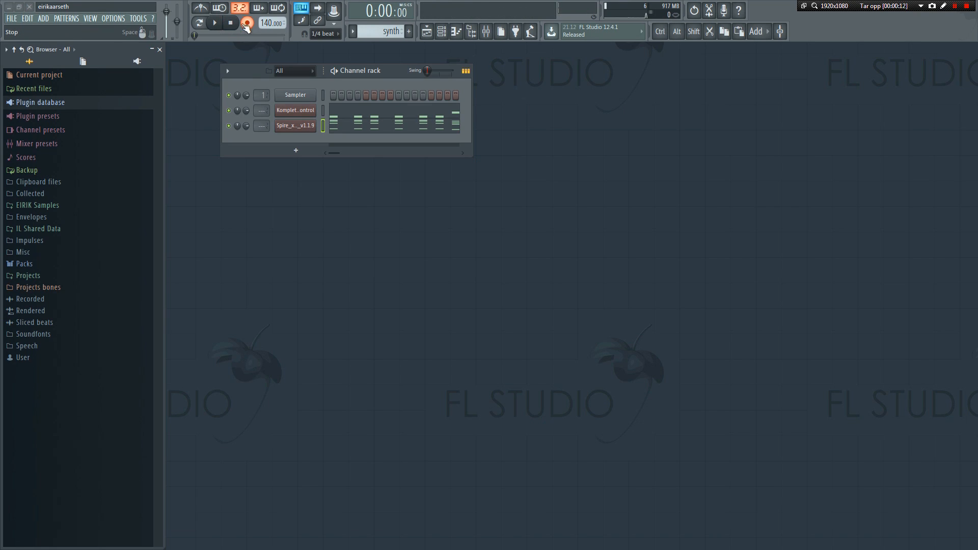
{"action": "left_click", "coordinate": [365, 124]}
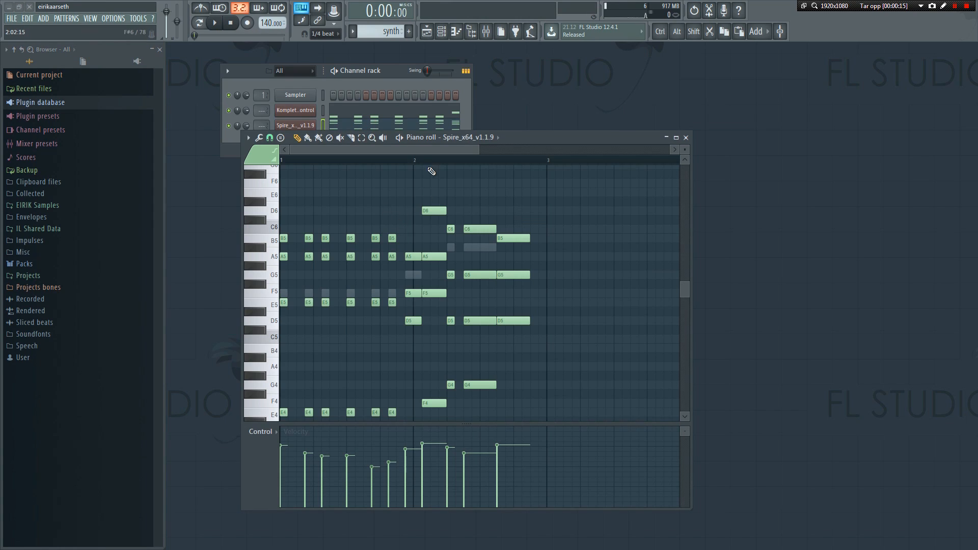
{"action": "scroll", "coordinate": [499, 244], "scroll_direction": "down", "scroll_amount": 1}
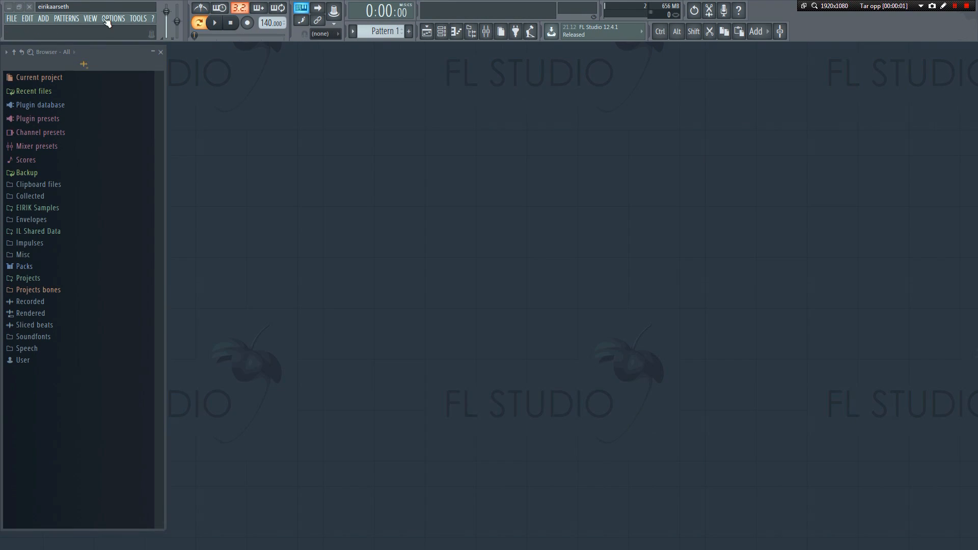
Open the MIDI settings and review the loopMIDI Port input and output entries.
{"action": "left_click", "coordinate": [113, 18]}
{"action": "left_click", "coordinate": [121, 38]}
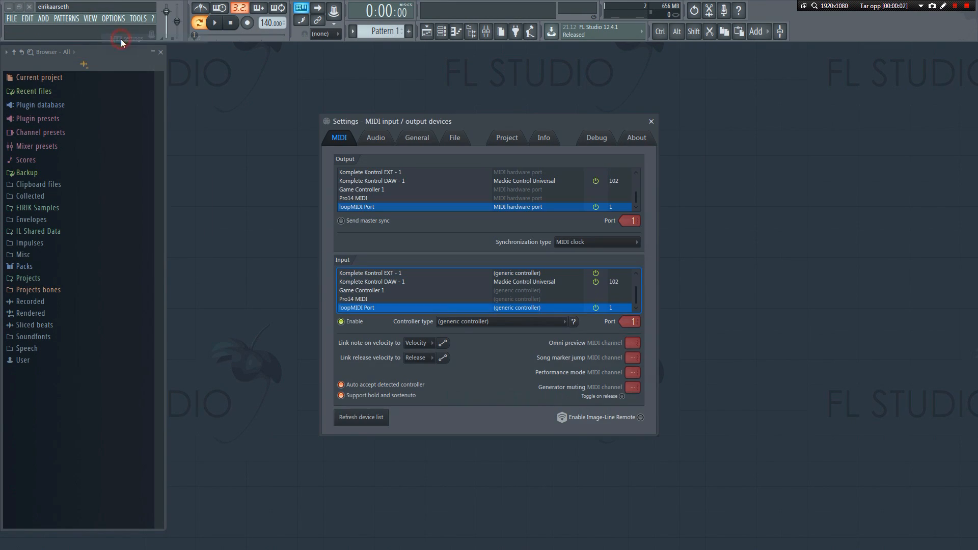
{"action": "left_click", "coordinate": [341, 321]}
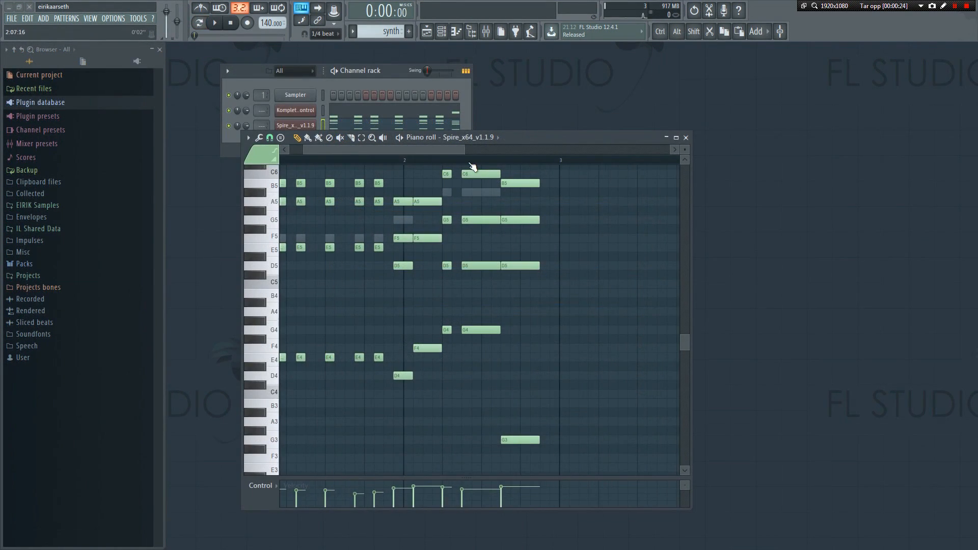
Look over the recorded Spire chords, then bring up the loopMIDI window beside them and close it.
{"action": "scroll", "coordinate": [468, 163], "scroll_direction": "up", "scroll_amount": 1}
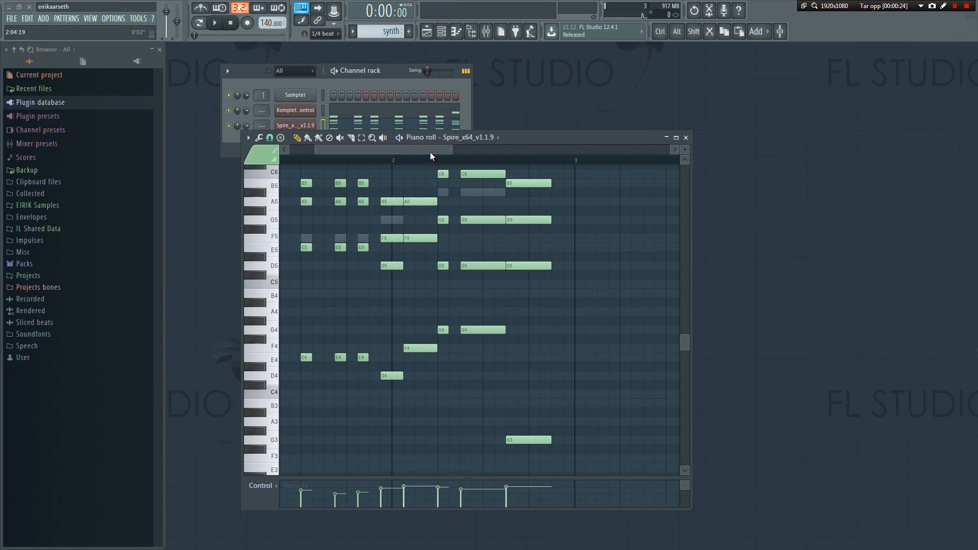
{"action": "left_click_drag", "start_coordinate": [429, 151], "coordinate": [401, 151]}
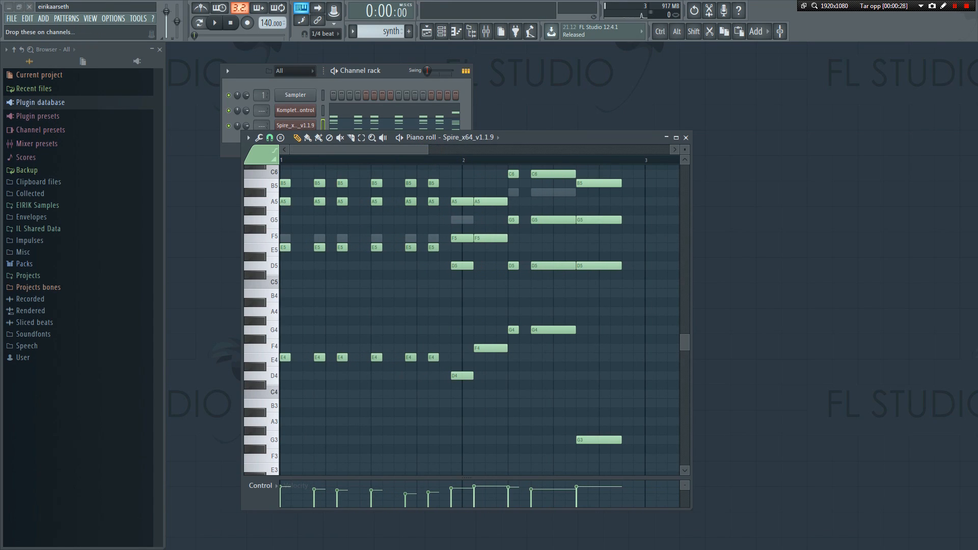
{"action": "key", "text": "alt+Tab"}
{"action": "left_click_drag", "start_coordinate": [730, 94], "coordinate": [505, 88]}
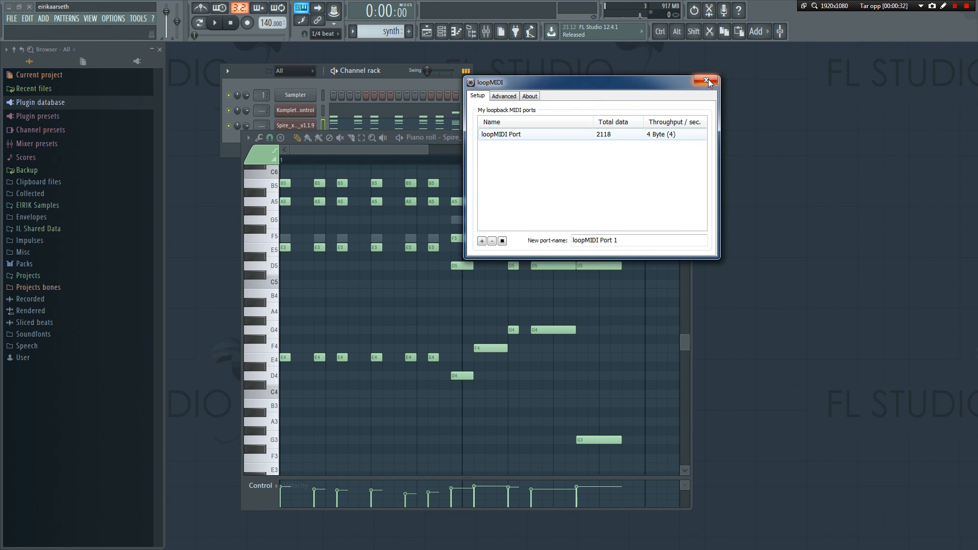
{"action": "left_click", "coordinate": [707, 80]}
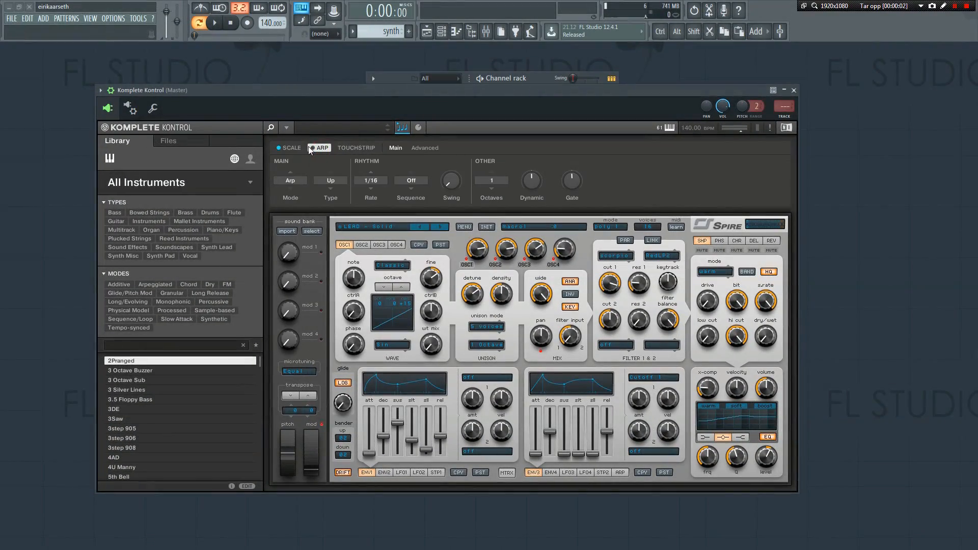
Toggle the arpeggiator in Komplete Kontrol.
{"action": "left_click", "coordinate": [309, 148]}
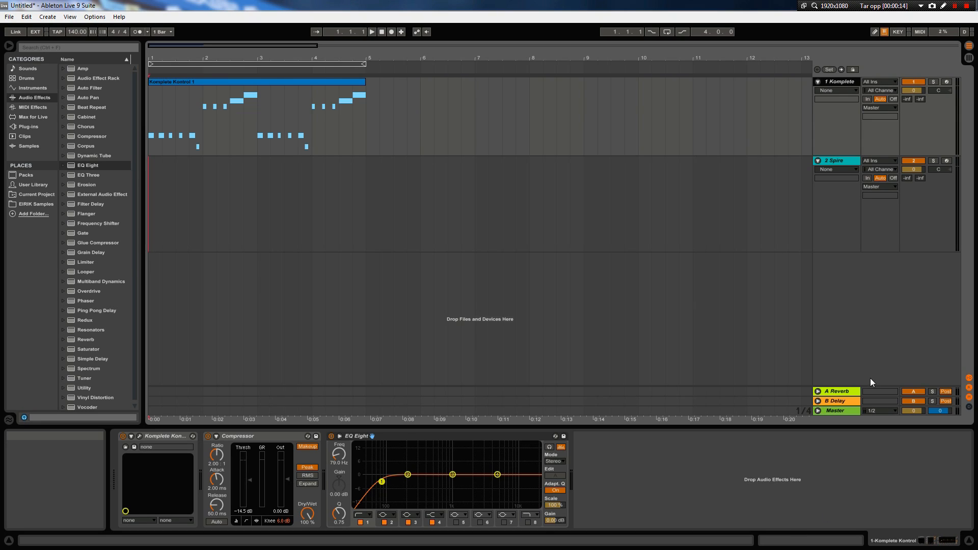
In Ableton Live, arm the Spire track and set its MIDI input to the 1-Komplete Kontrol track with Komplete Kontrol as channel.
{"action": "left_click", "coordinate": [946, 161]}
{"action": "left_click", "coordinate": [885, 161]}
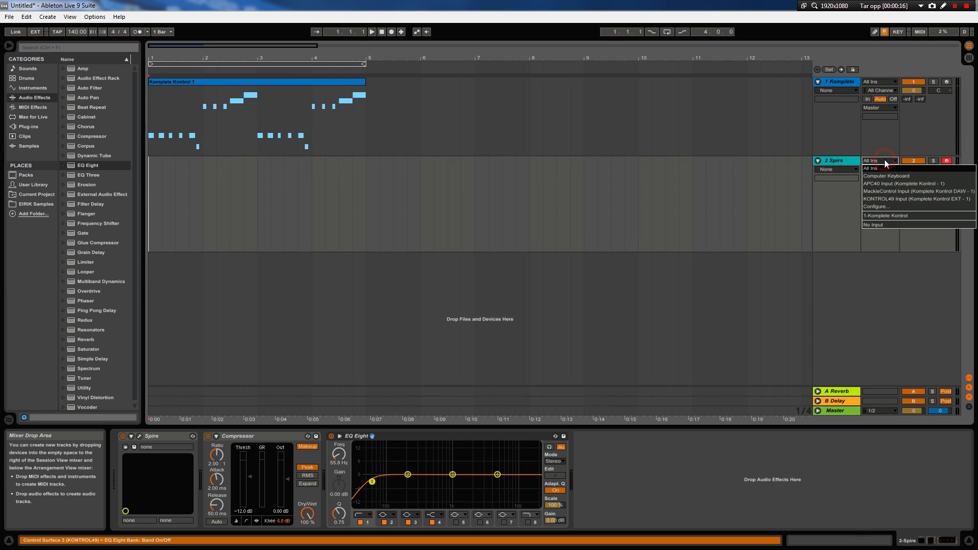
{"action": "left_click", "coordinate": [899, 215]}
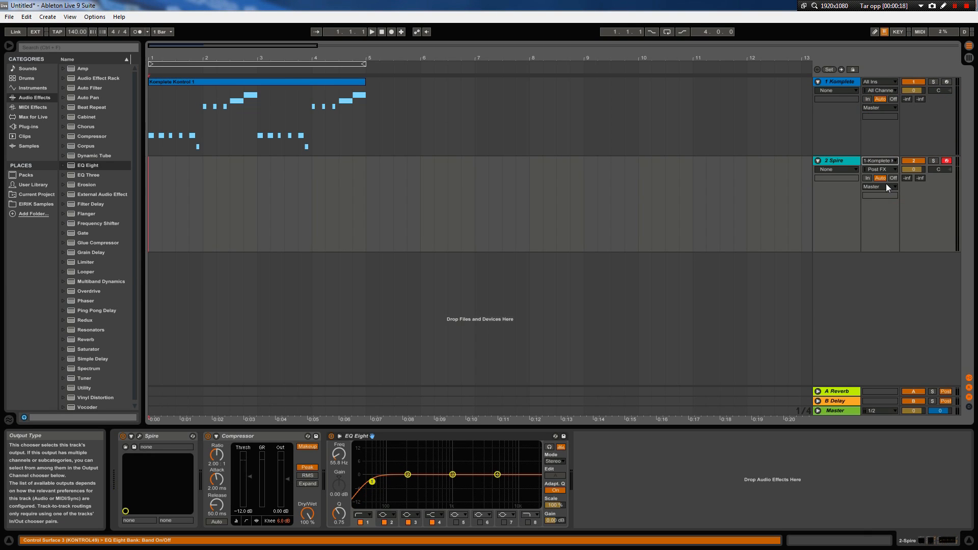
{"action": "left_click", "coordinate": [885, 170]}
{"action": "left_click", "coordinate": [891, 197]}
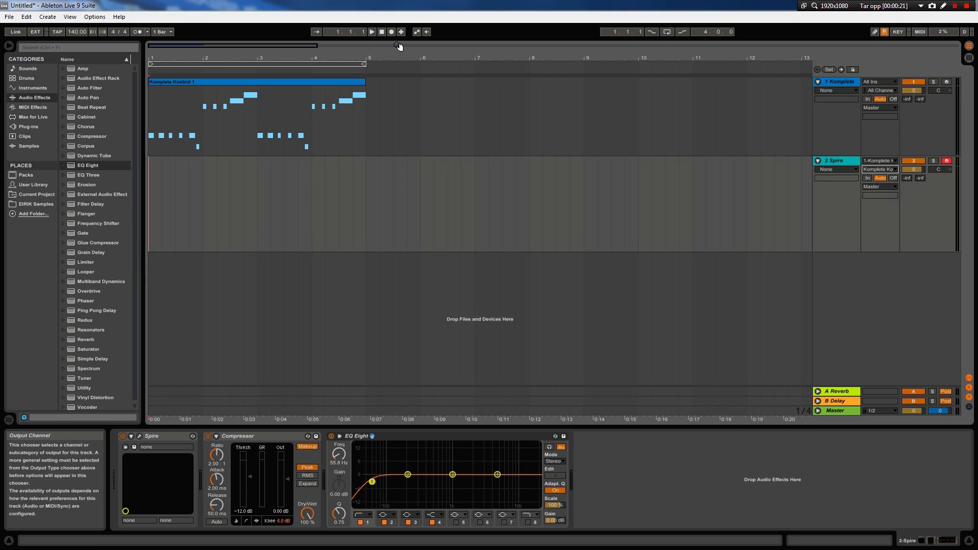
Record Komplete Kontrol's chord output onto the Spire track in the arrangement and stop the recording.
{"action": "left_click", "coordinate": [391, 32]}
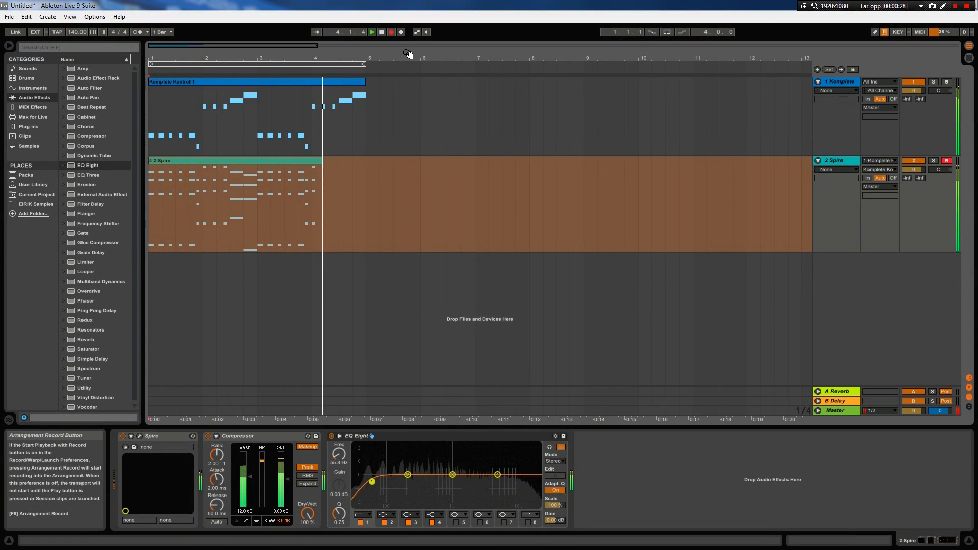
{"action": "key", "text": "space"}
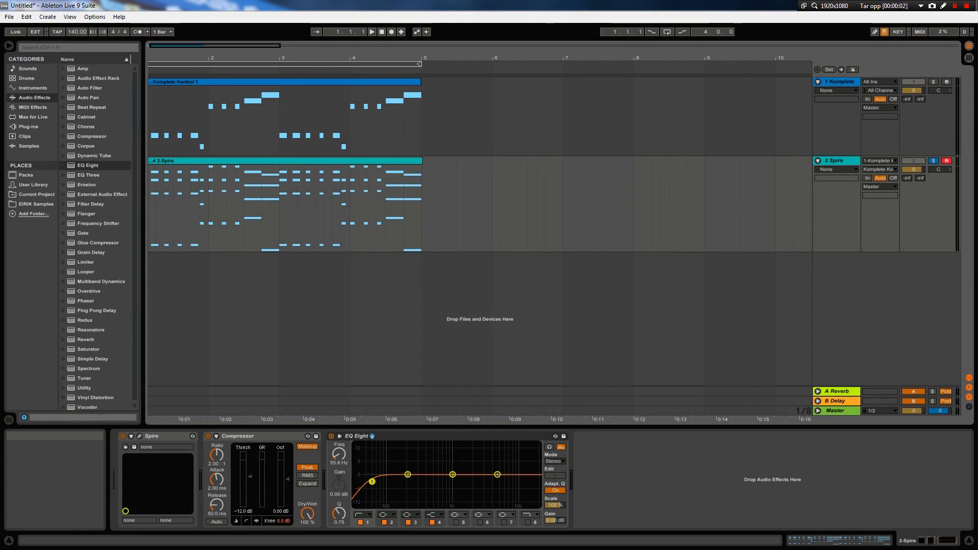
Export the recorded Spire clip as a standard MIDI file to the User Library.
{"action": "right_click", "coordinate": [202, 164]}
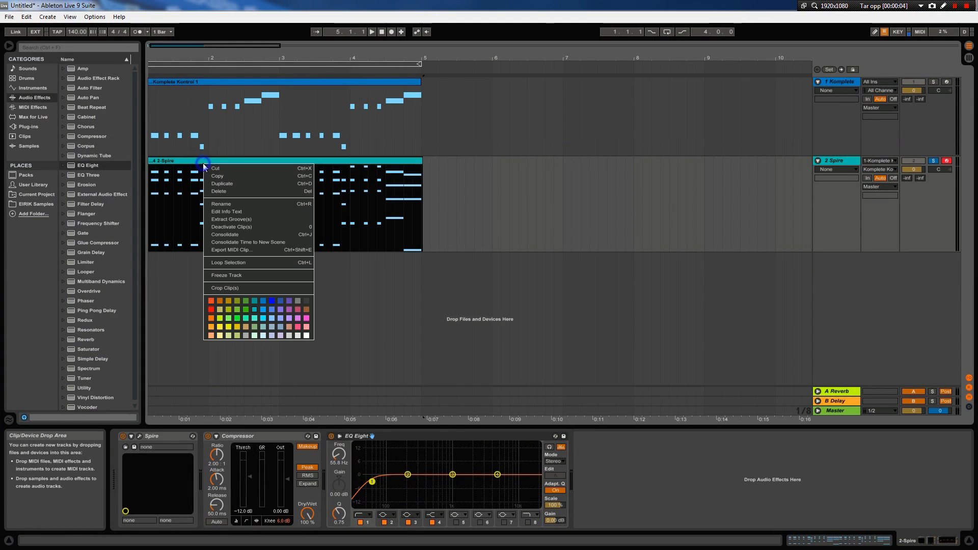
{"action": "left_click", "coordinate": [266, 249]}
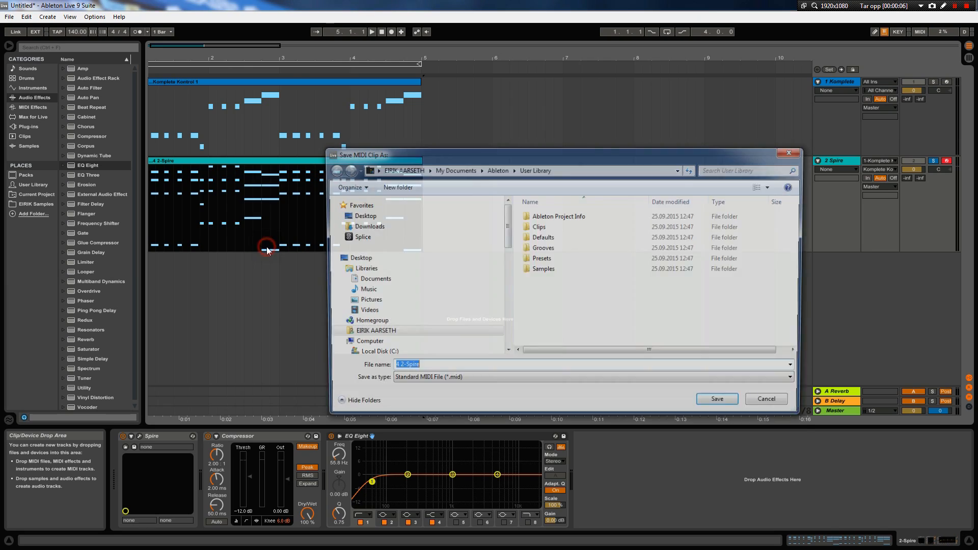
{"action": "left_click", "coordinate": [726, 403]}
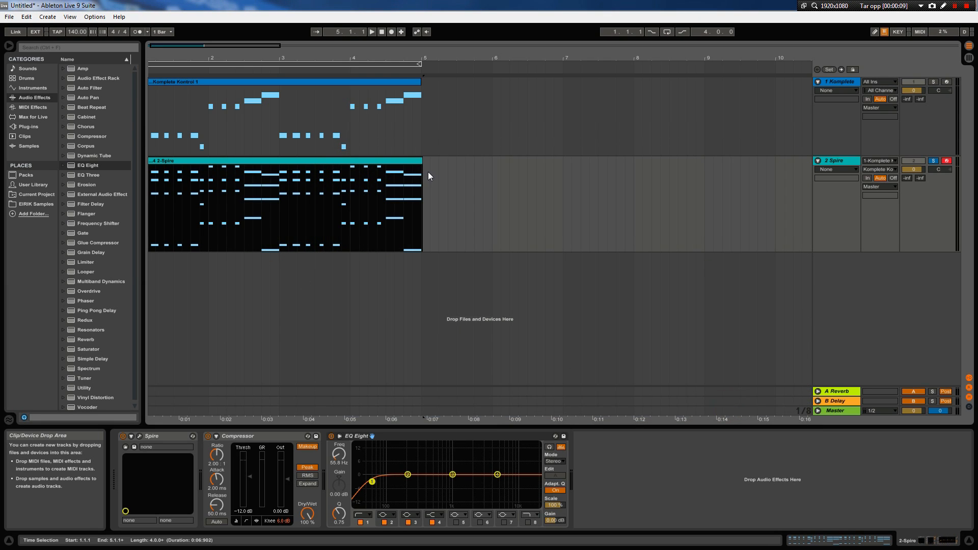
{"action": "left_click", "coordinate": [382, 31]}
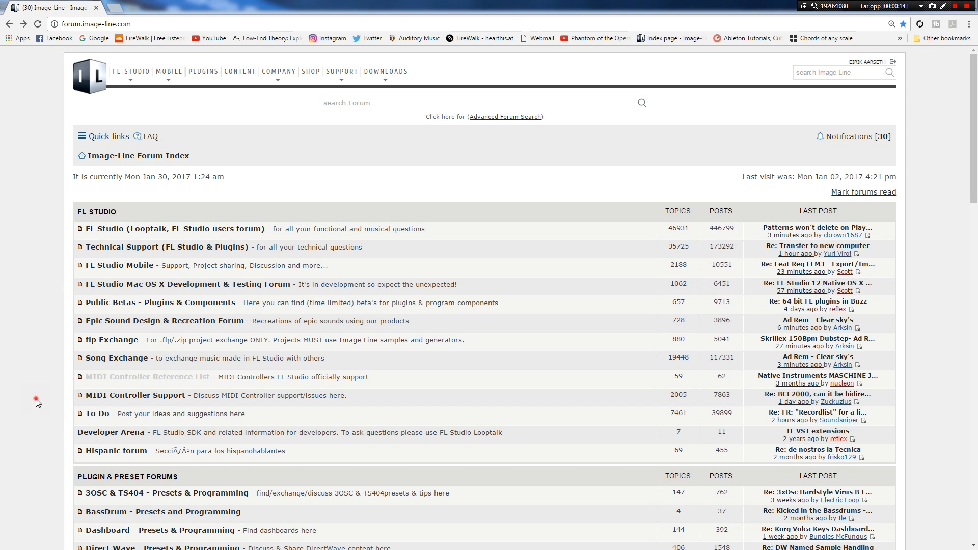
On the Image-Line forum in the browser, open the To Do board and look through its suggestion topics.
{"action": "scroll", "coordinate": [48, 378], "scroll_direction": "down", "scroll_amount": 10}
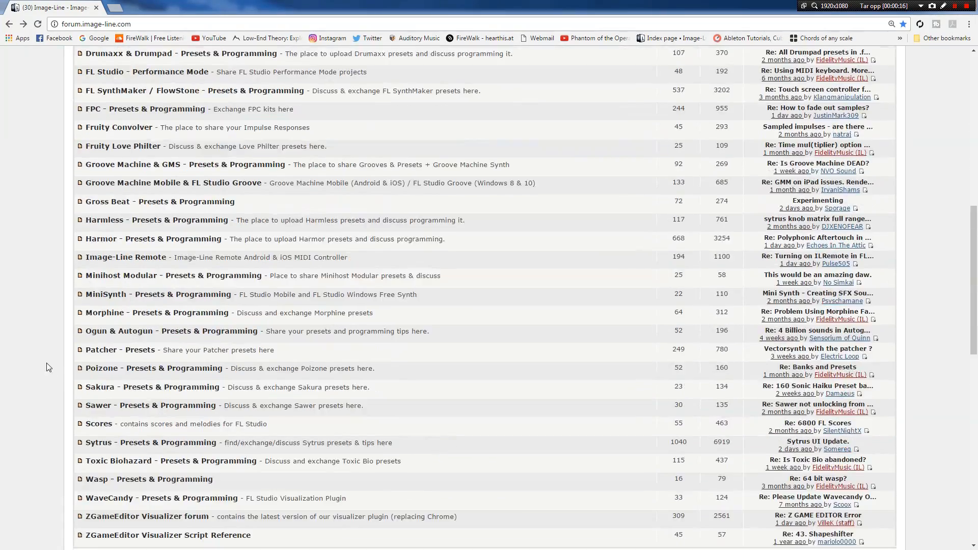
{"action": "scroll", "coordinate": [48, 367], "scroll_direction": "up", "scroll_amount": 10}
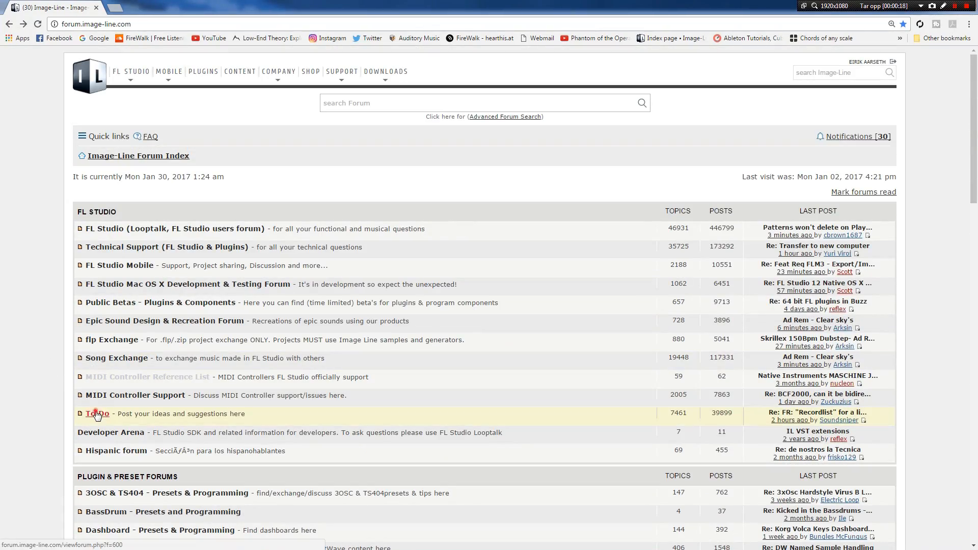
{"action": "left_click", "coordinate": [97, 415]}
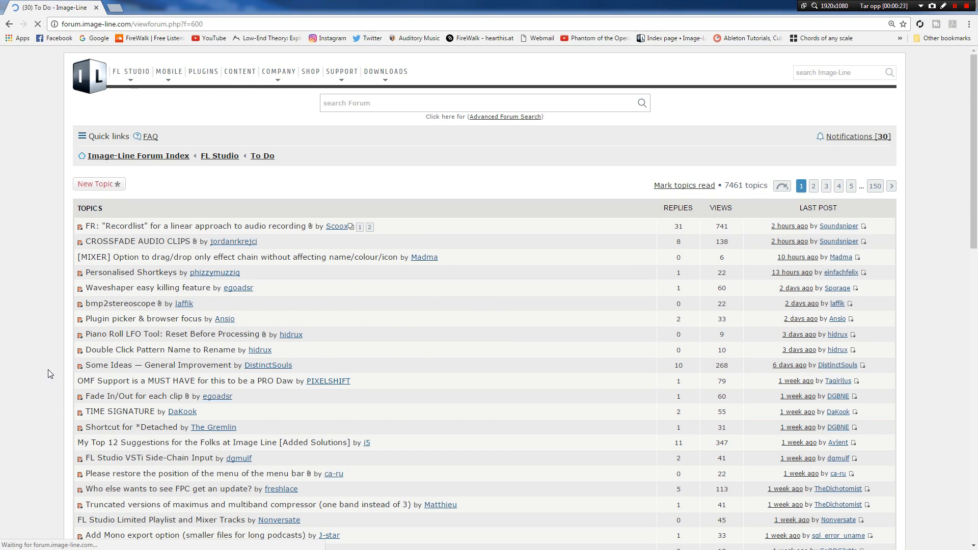
{"action": "scroll", "coordinate": [49, 358], "scroll_direction": "down", "scroll_amount": 2}
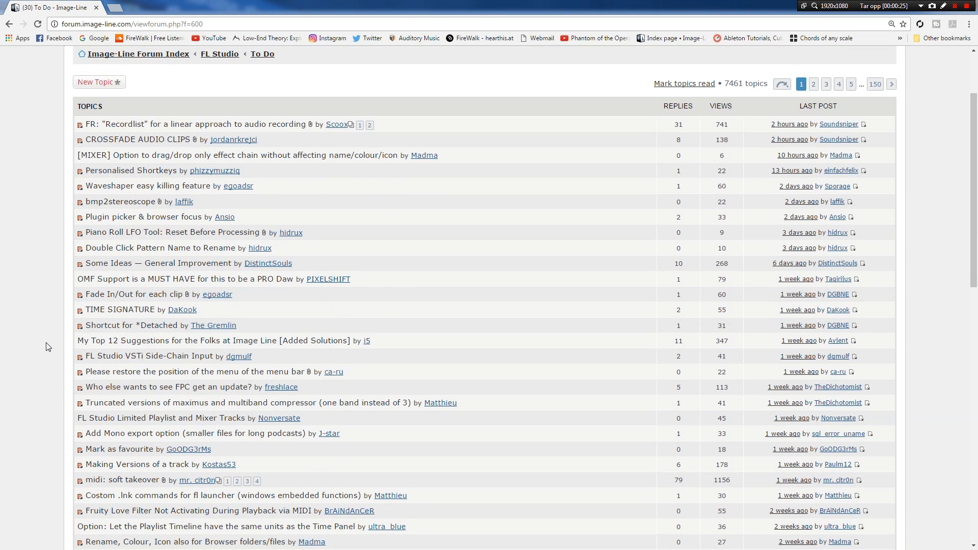
{"action": "scroll", "coordinate": [53, 351], "scroll_direction": "up", "scroll_amount": 2}
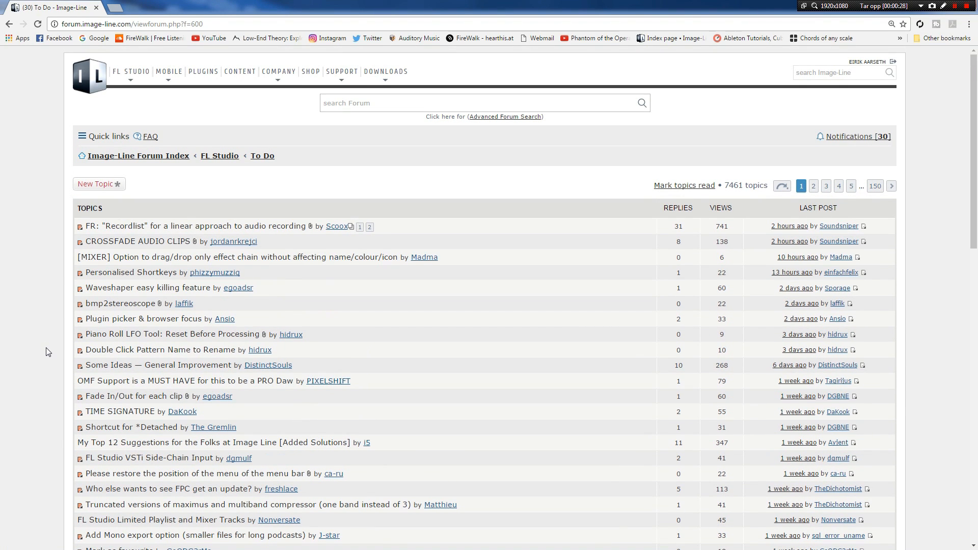
Return to the forum index, open the Song Exchange board and browse its topics.
{"action": "left_click", "coordinate": [131, 156]}
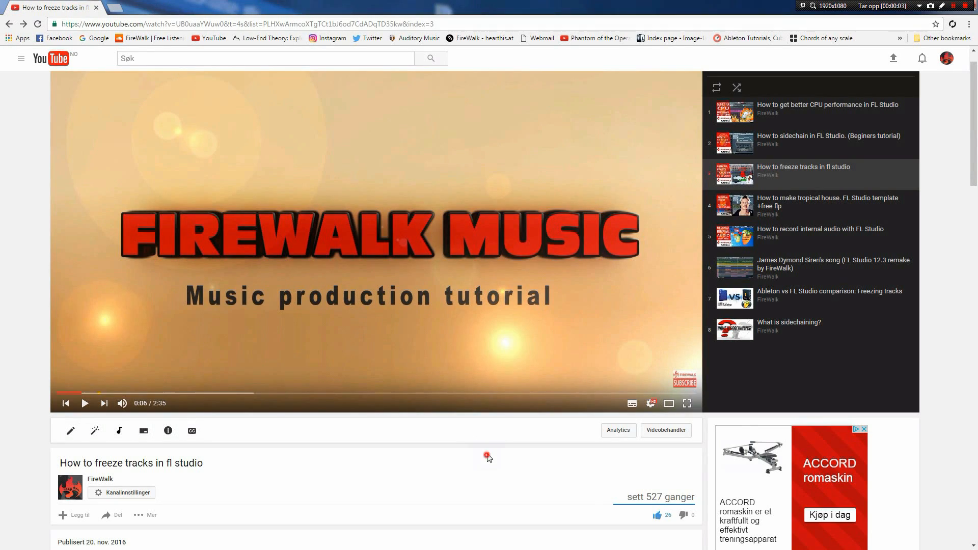
{"action": "scroll", "coordinate": [487, 457], "scroll_direction": "down", "scroll_amount": 4}
{"action": "left_click", "coordinate": [369, 393]}
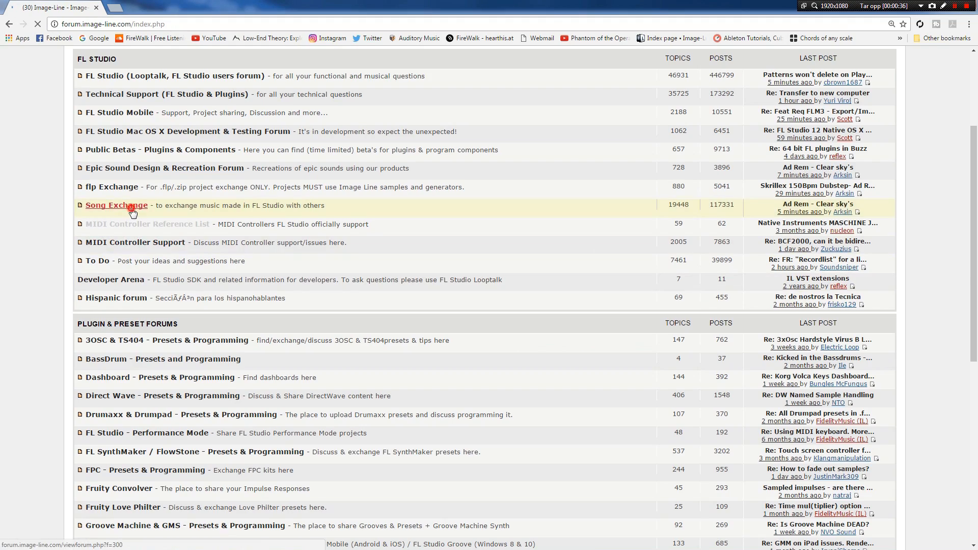
{"action": "left_click", "coordinate": [127, 207]}
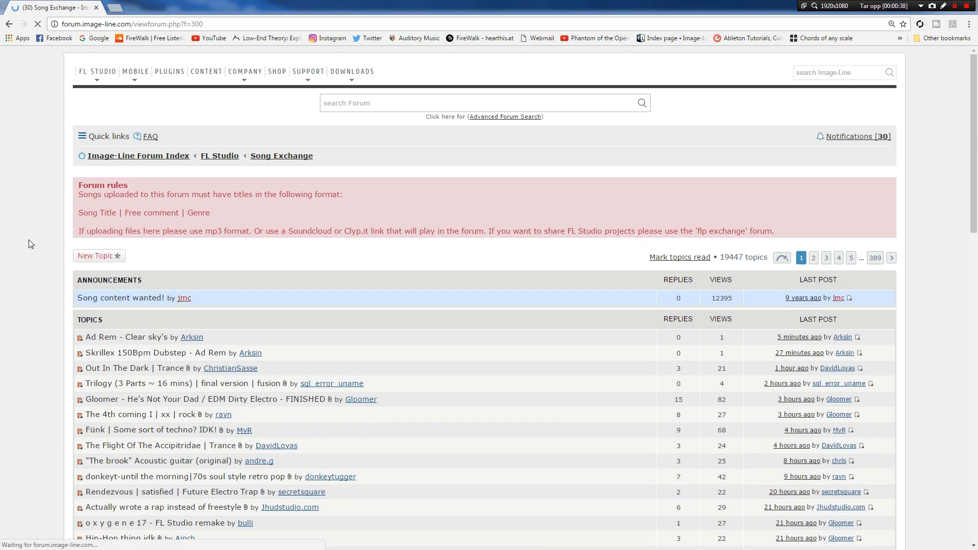
{"action": "scroll", "coordinate": [25, 247], "scroll_direction": "down", "scroll_amount": 2}
{"action": "scroll", "coordinate": [22, 248], "scroll_direction": "down", "scroll_amount": 1}
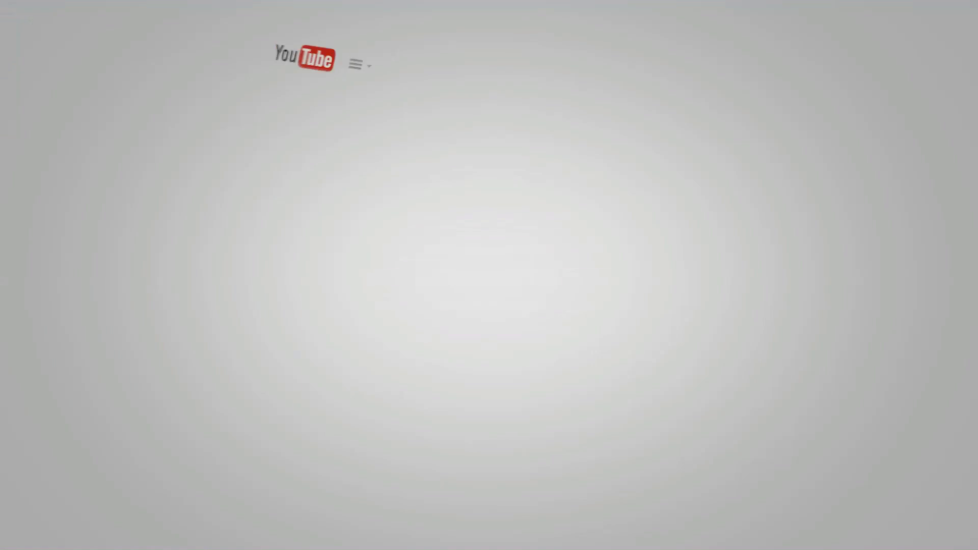